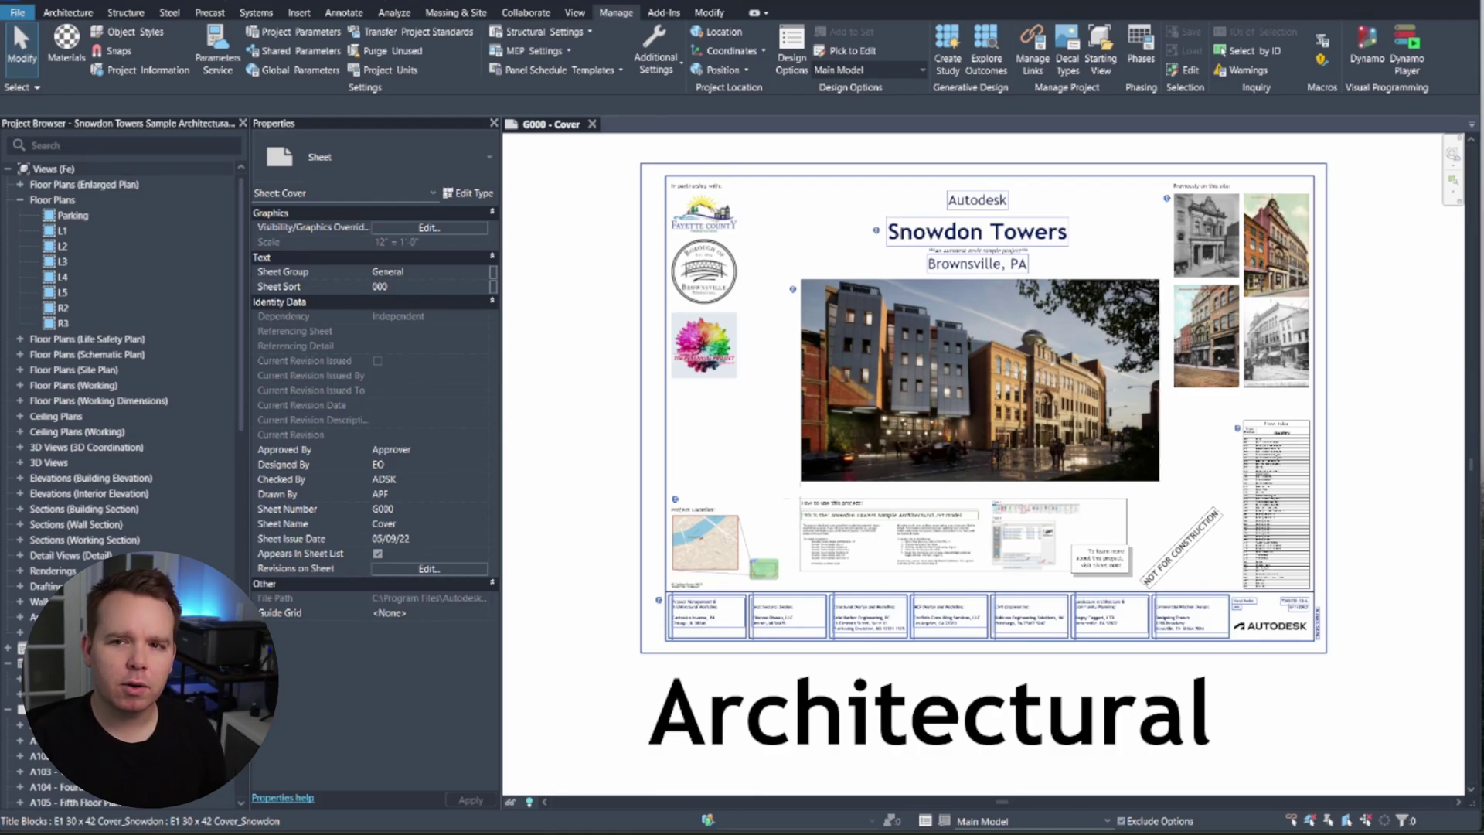
View the Revit 2024 version information from the help menu.
{"action": "left_click", "coordinate": [1380, 2]}
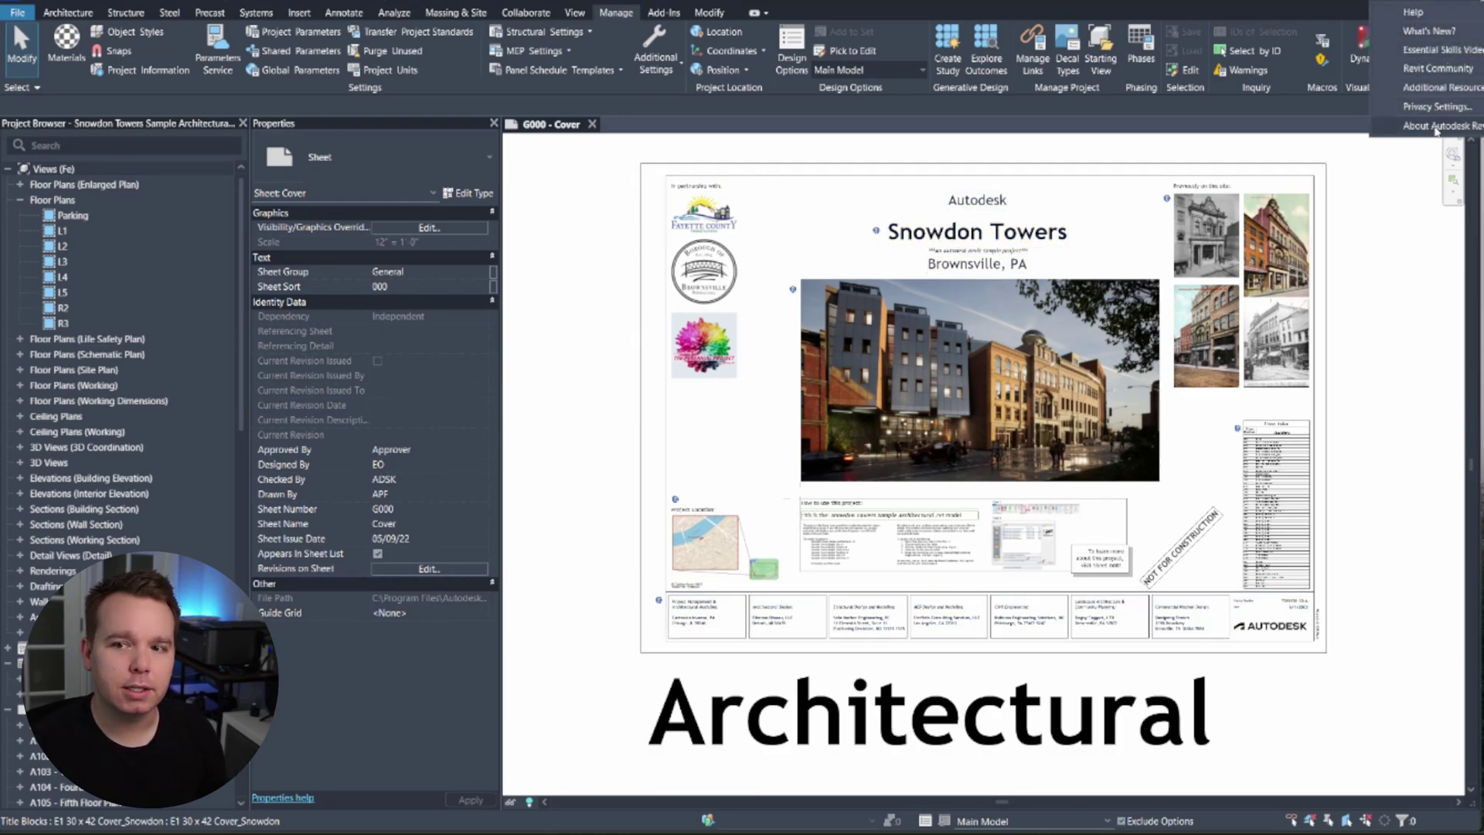
{"action": "left_click", "coordinate": [1434, 126]}
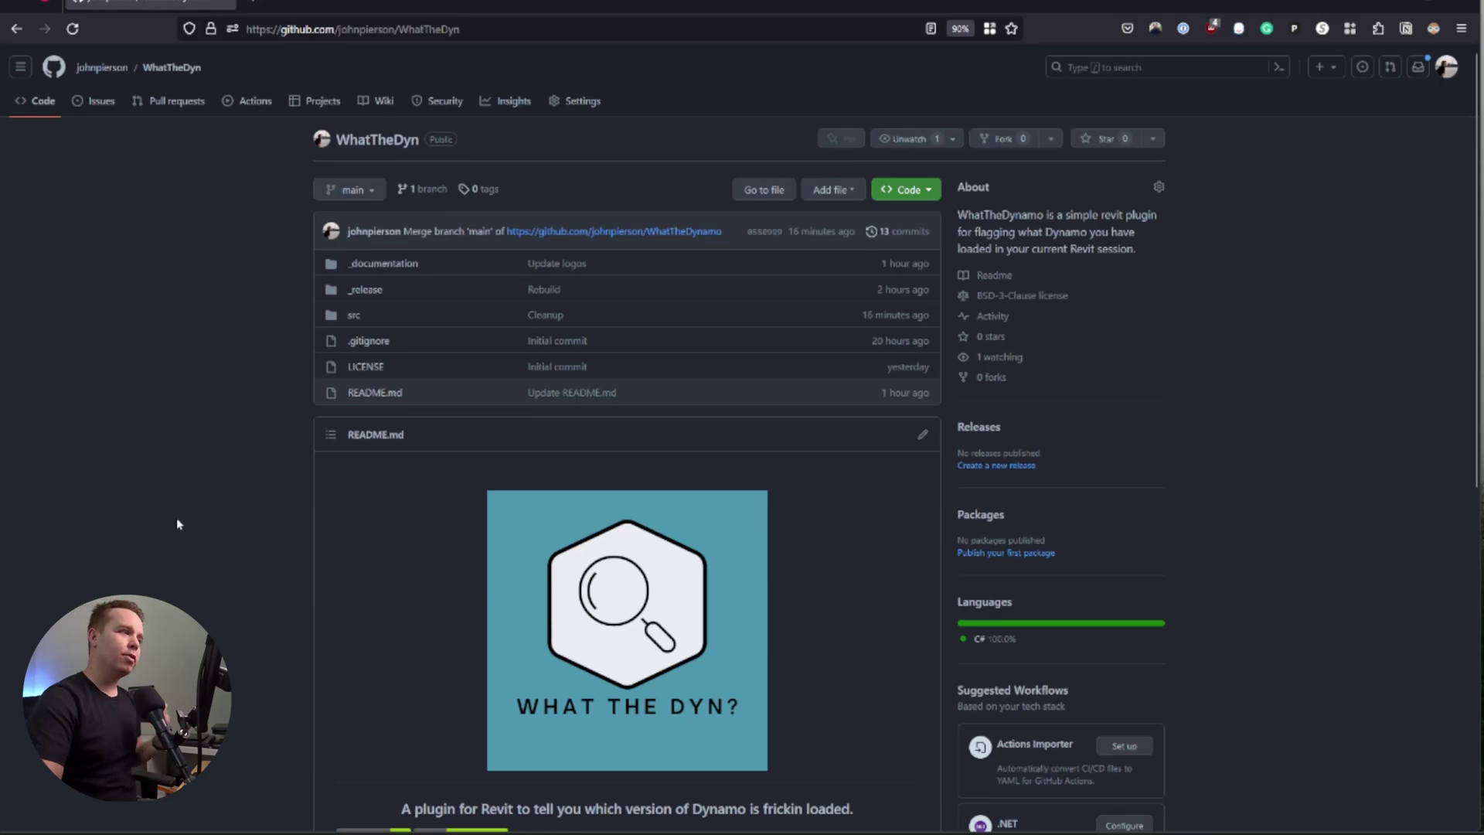
{"action": "scroll", "coordinate": [174, 524], "scroll_direction": "down", "scroll_amount": 2}
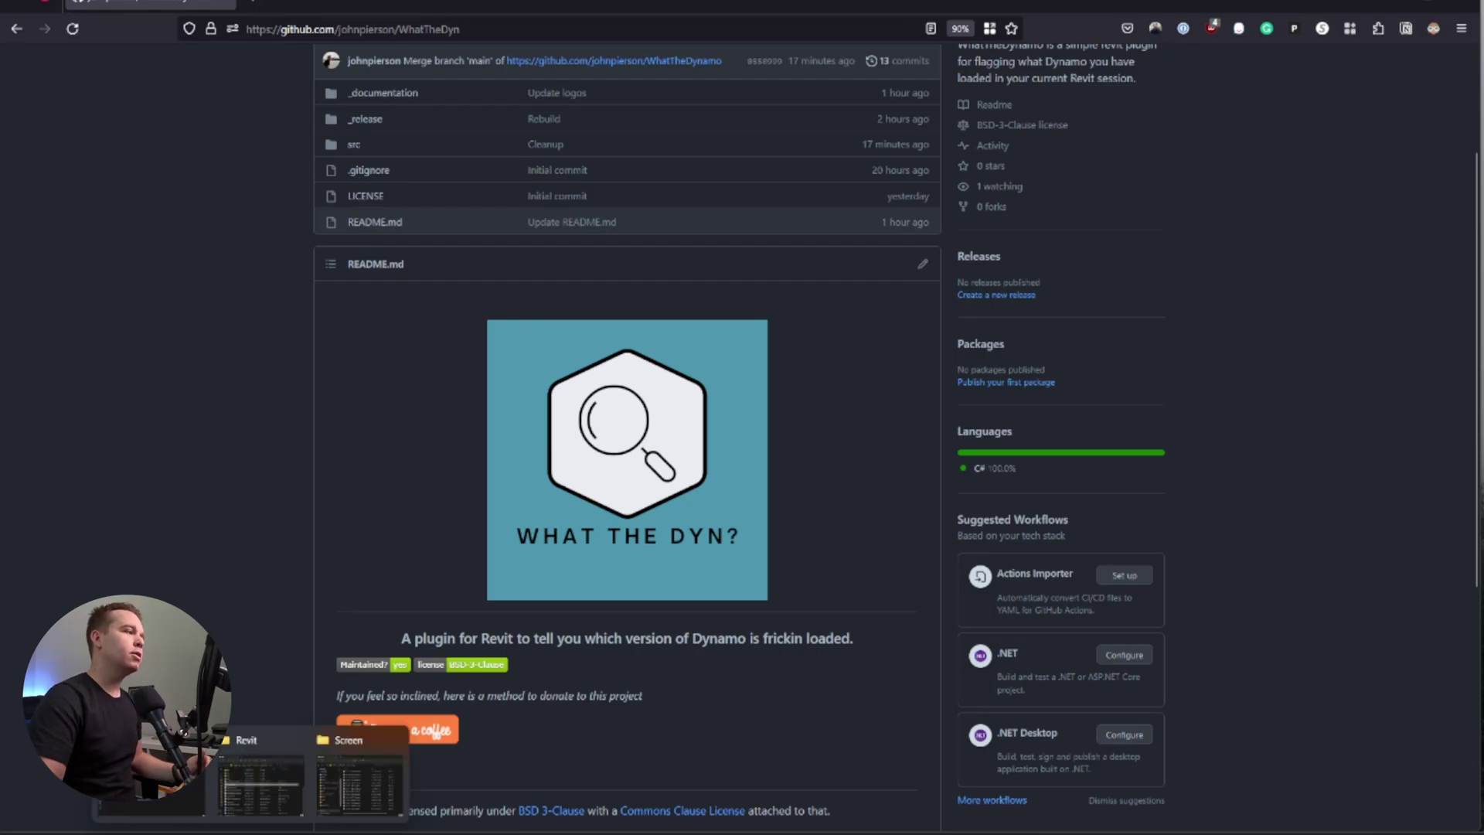
Read the DynamoRevitDS.dll version in the AddIns\DynamoForRevit\Revit folder.
{"action": "left_click", "coordinate": [275, 765]}
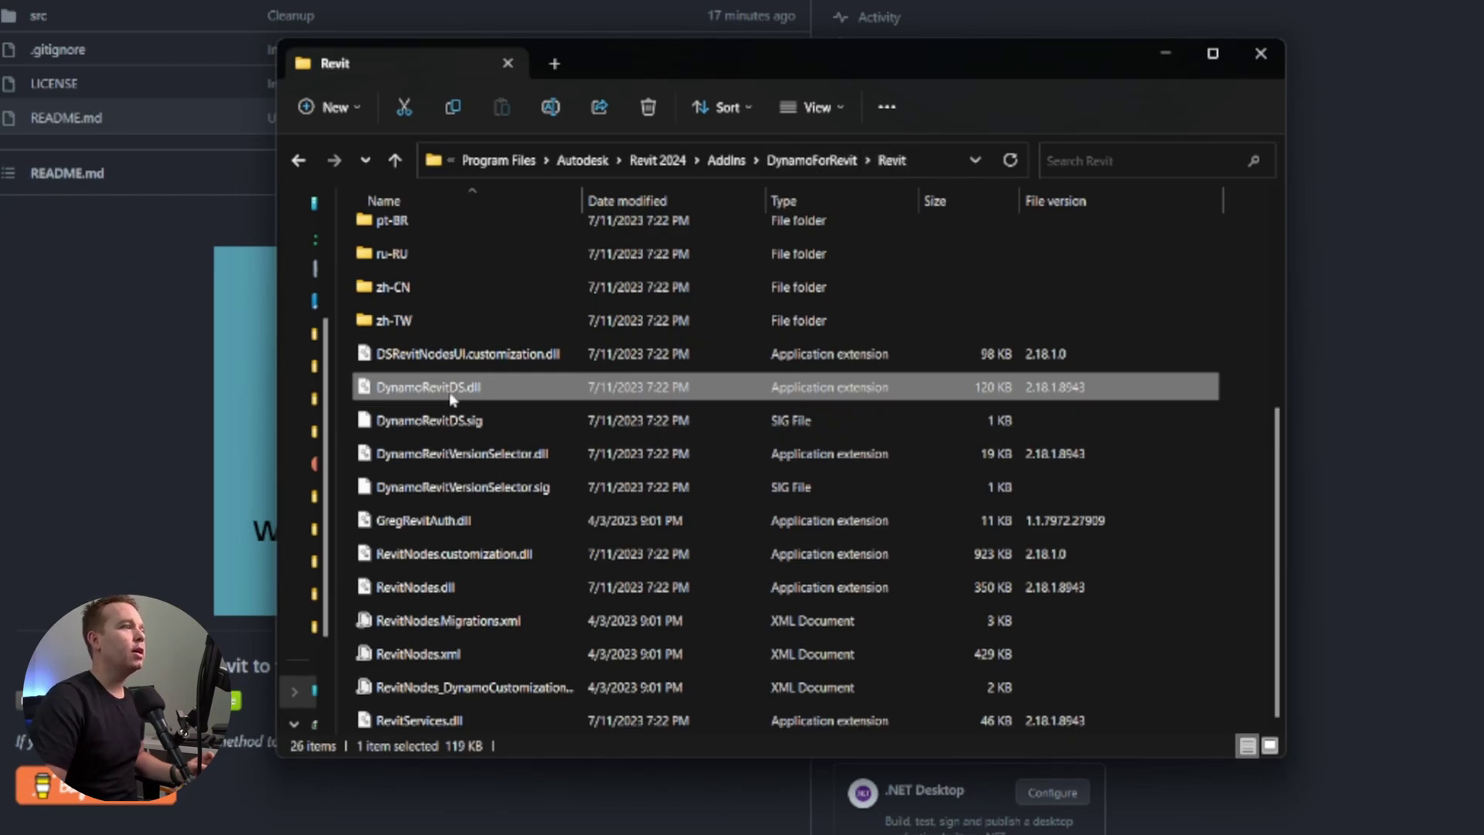
{"action": "mouse_move", "coordinate": [470, 389]}
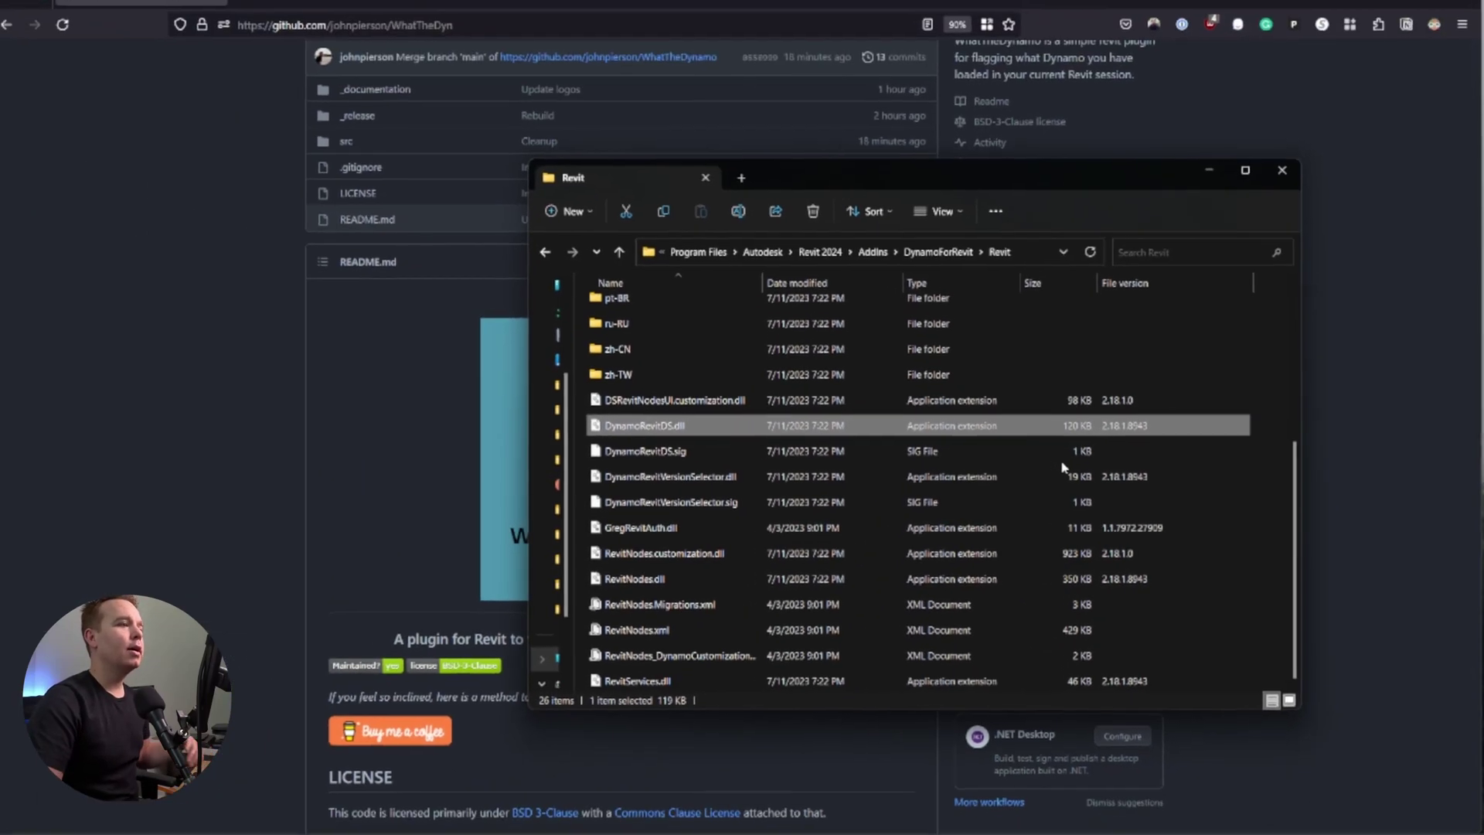
{"action": "left_click", "coordinate": [901, 777]}
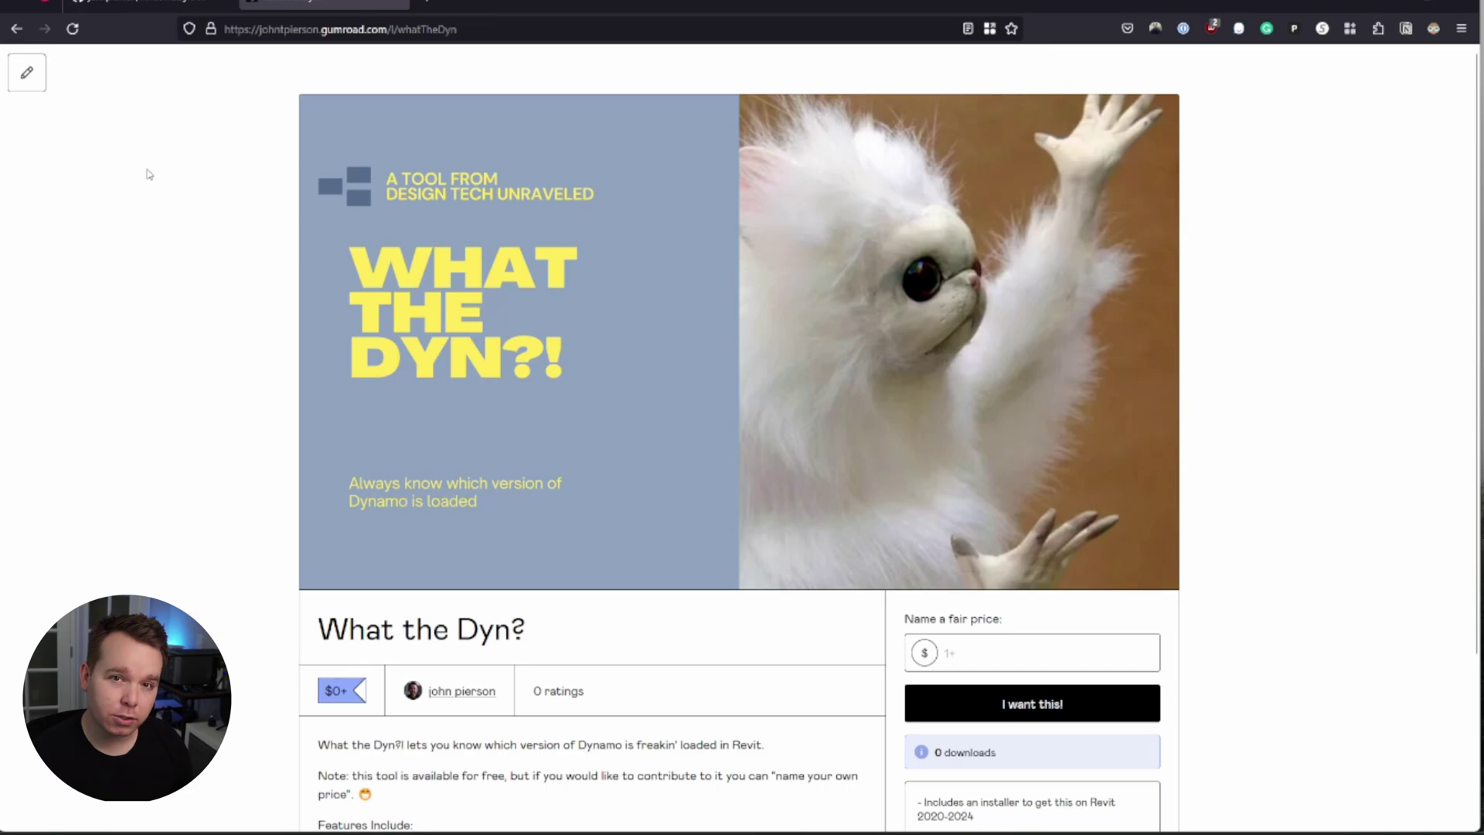
Replace the 12 in the What the Dyn? Name a fair price field with 0.
{"action": "scroll", "coordinate": [133, 199], "scroll_direction": "down", "scroll_amount": 2}
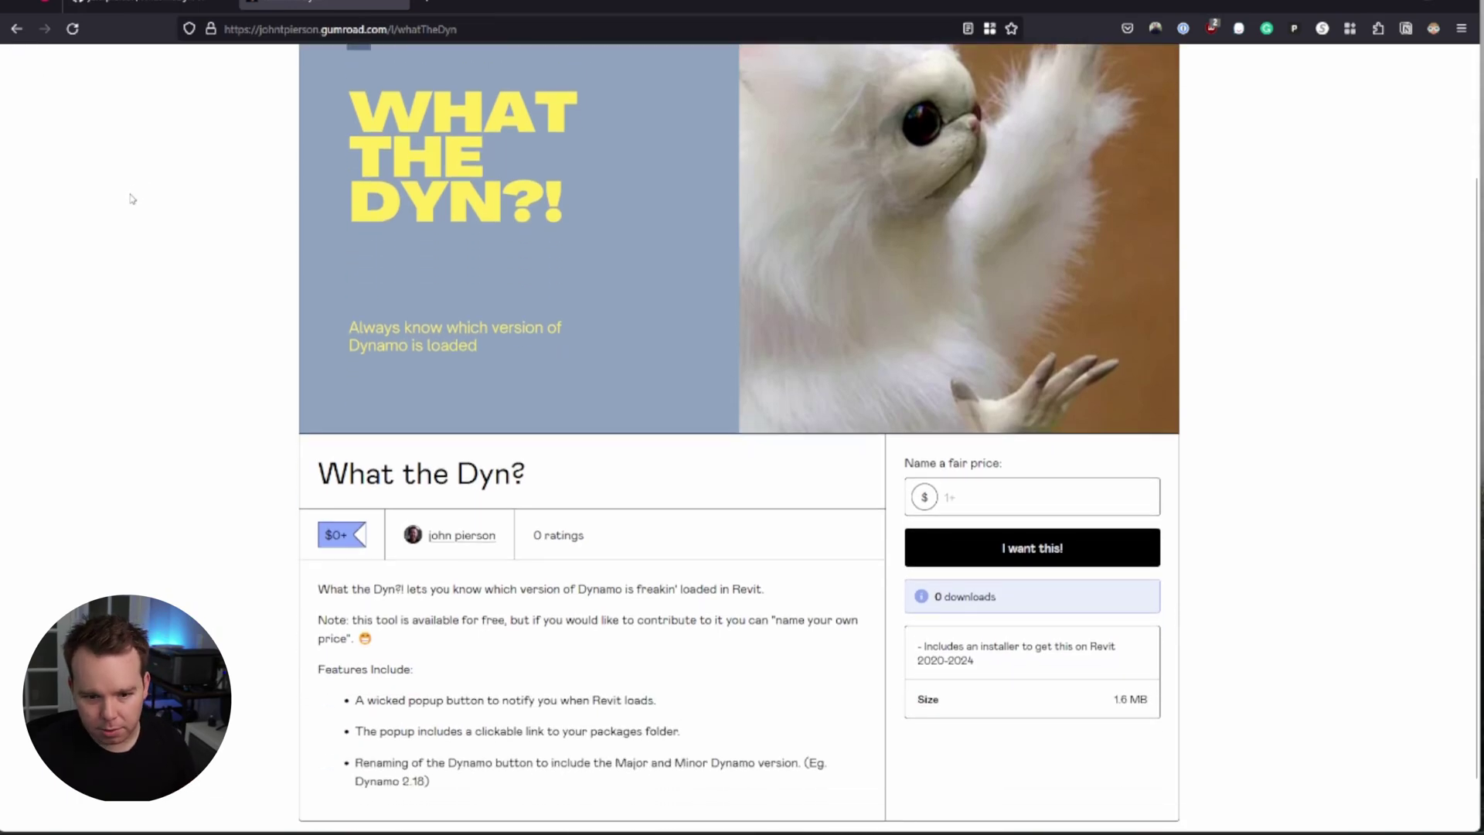
{"action": "scroll", "coordinate": [132, 199], "scroll_direction": "down", "scroll_amount": 1}
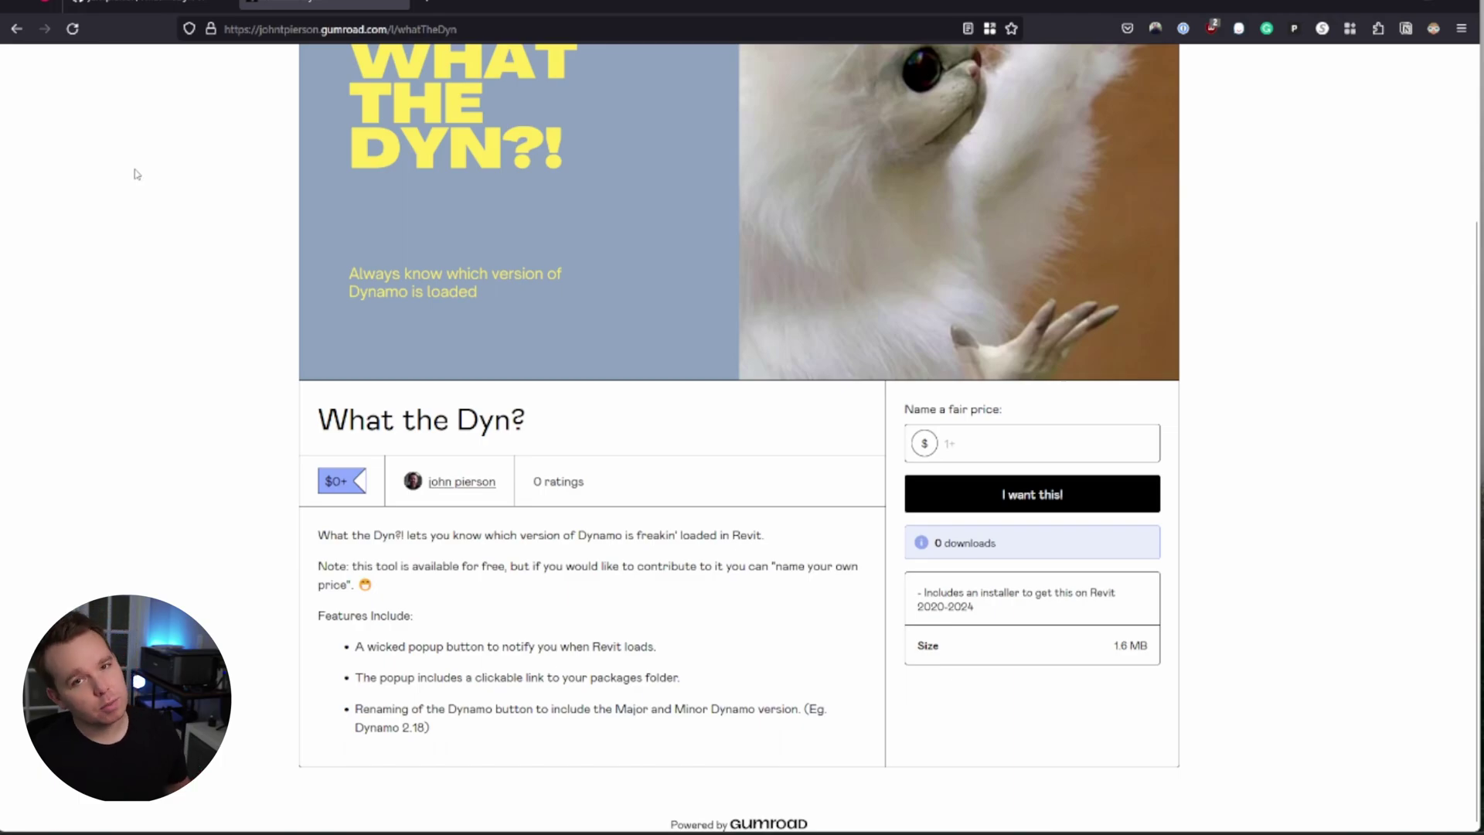
{"action": "left_click", "coordinate": [1031, 441]}
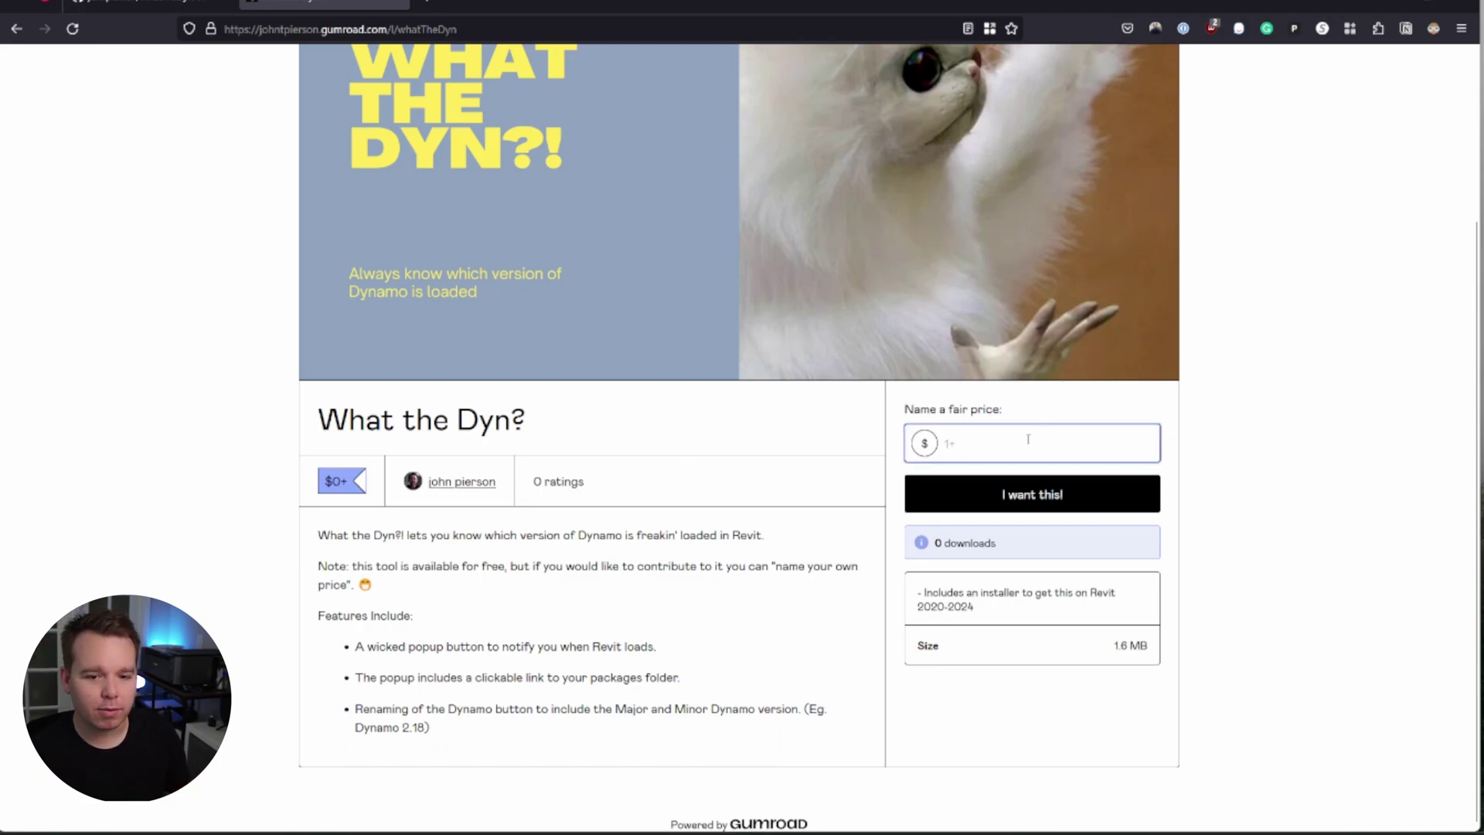
{"action": "left_click_drag", "start_coordinate": [1029, 439], "coordinate": [900, 435]}
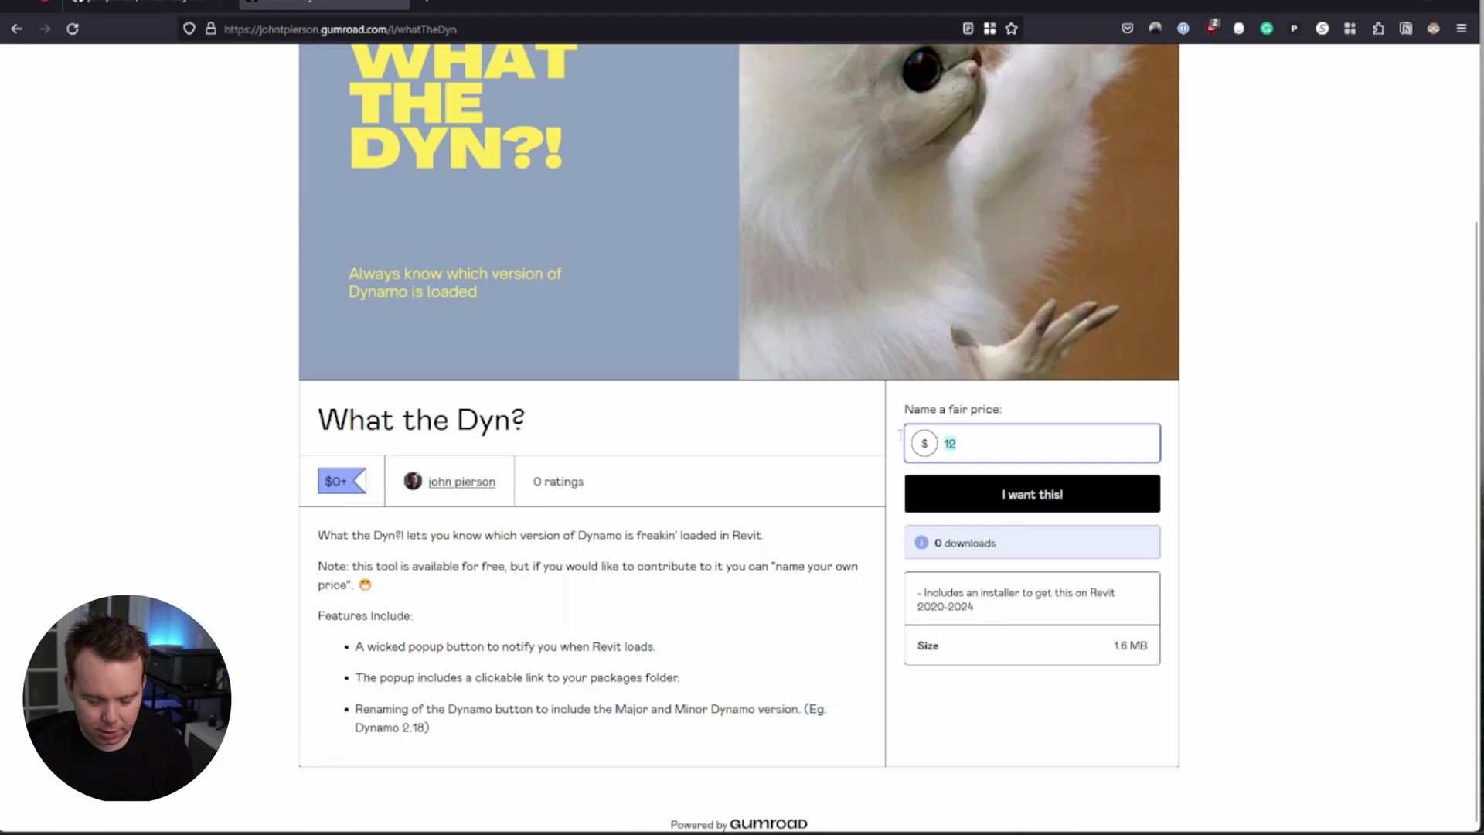
{"action": "type", "text": "0"}
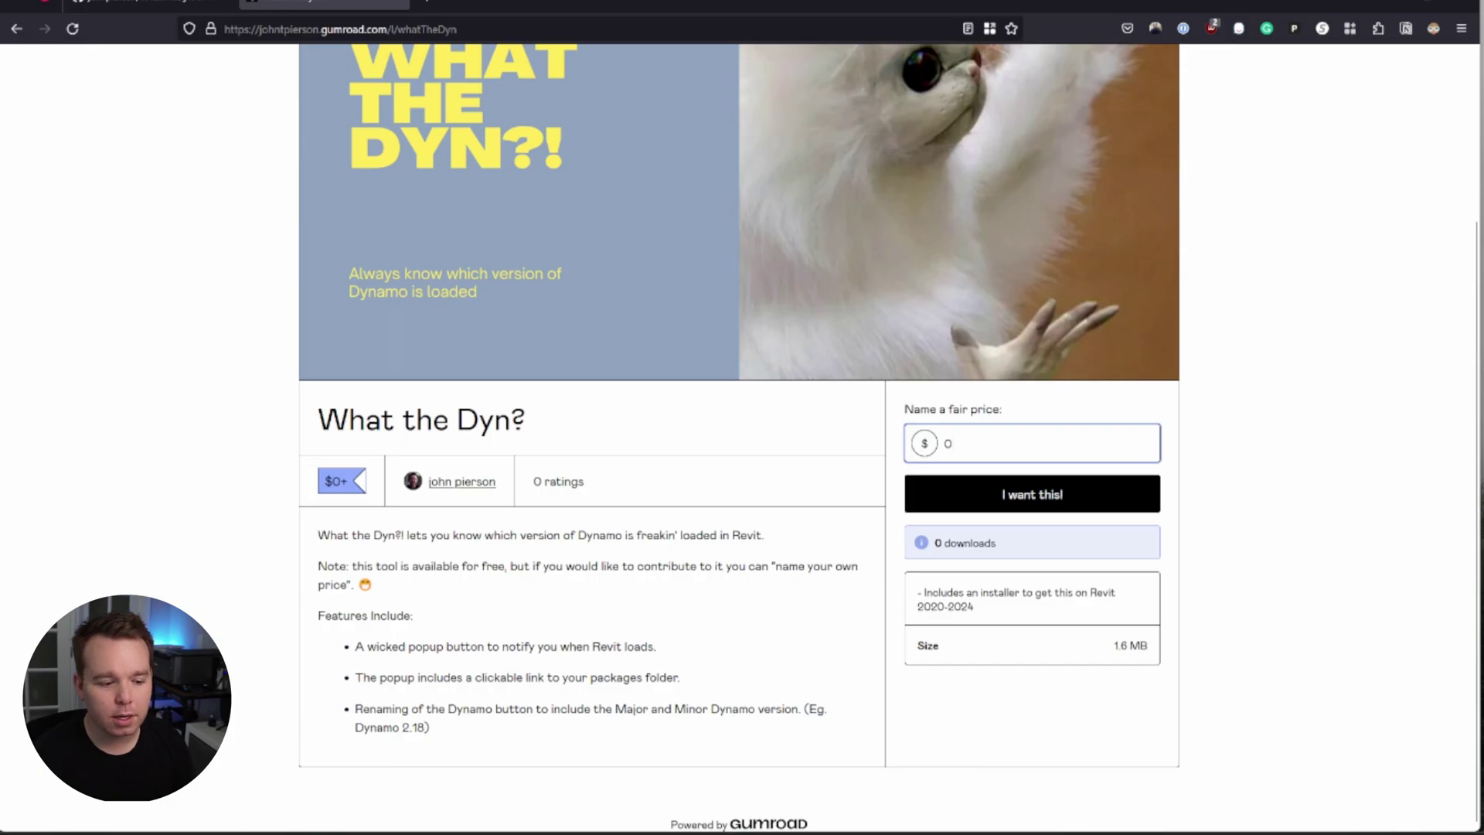
Run whatTheDyn.v1.0.0.exe from Output, accepting the license and default components, and finish installing.
{"action": "mouse_move", "coordinate": [341, 819]}
{"action": "left_click", "coordinate": [376, 785]}
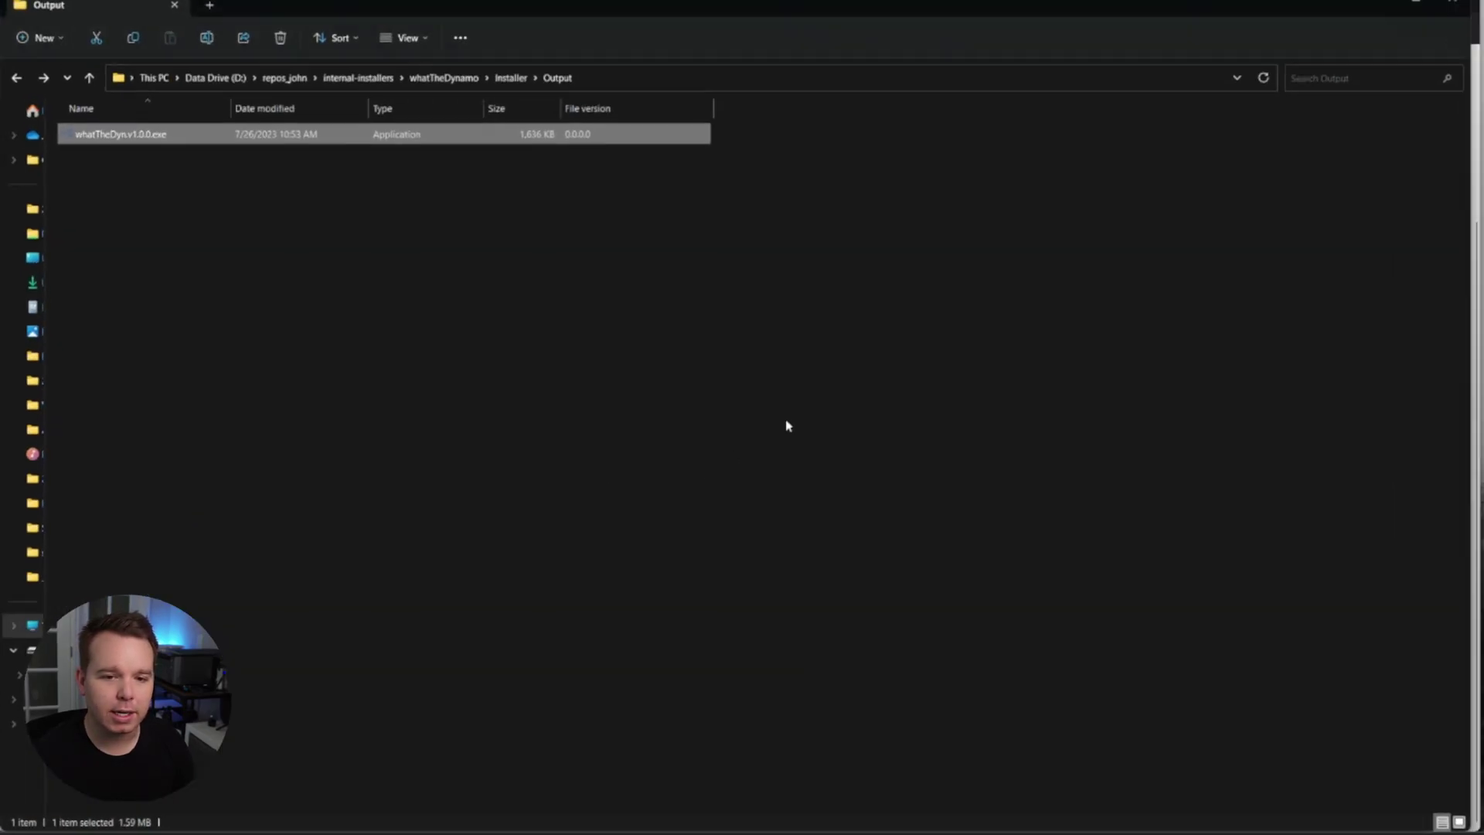
{"action": "double_click", "coordinate": [324, 133]}
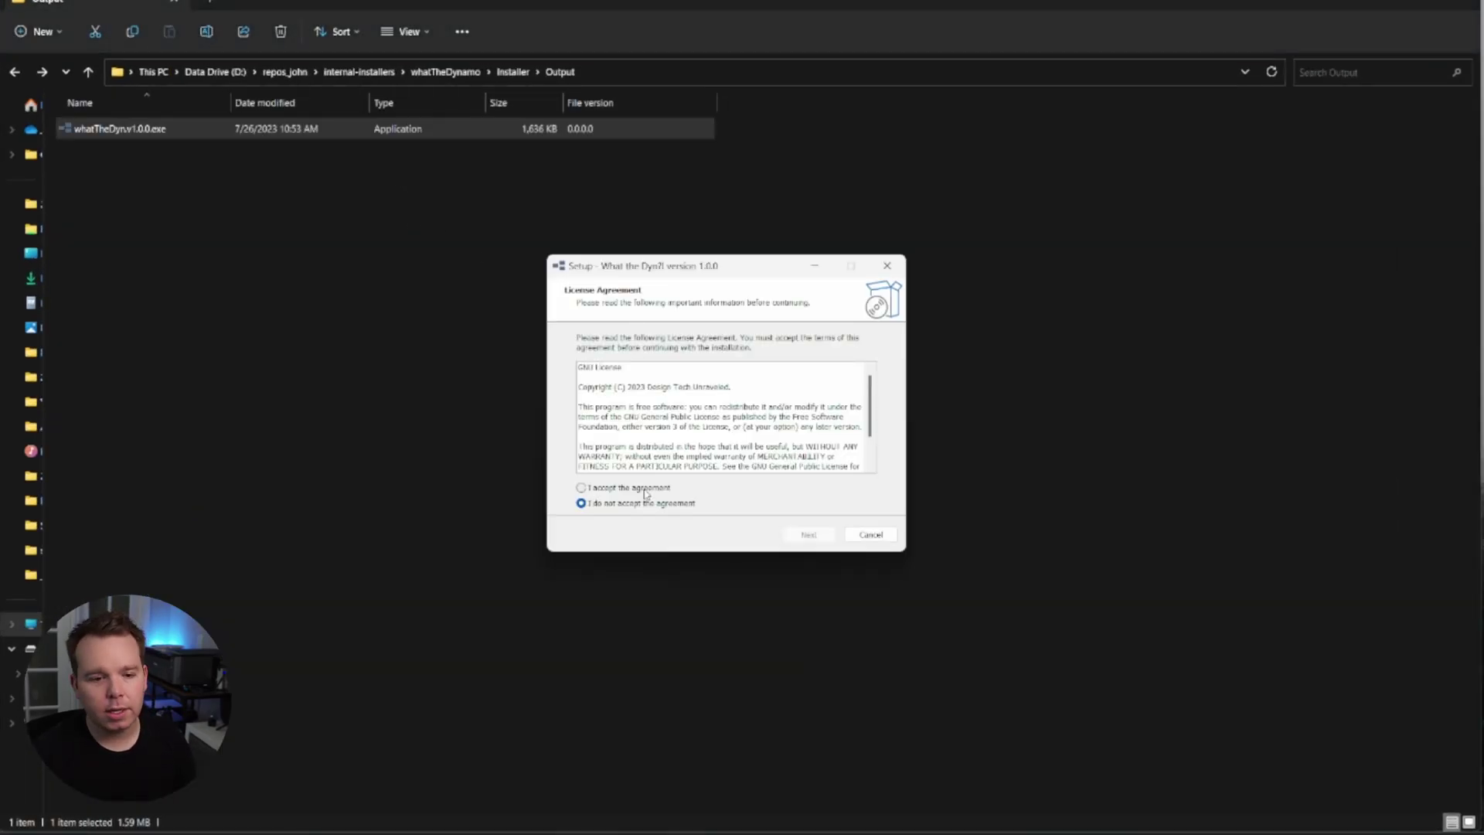
{"action": "left_click", "coordinate": [647, 491]}
{"action": "left_click", "coordinate": [817, 536]}
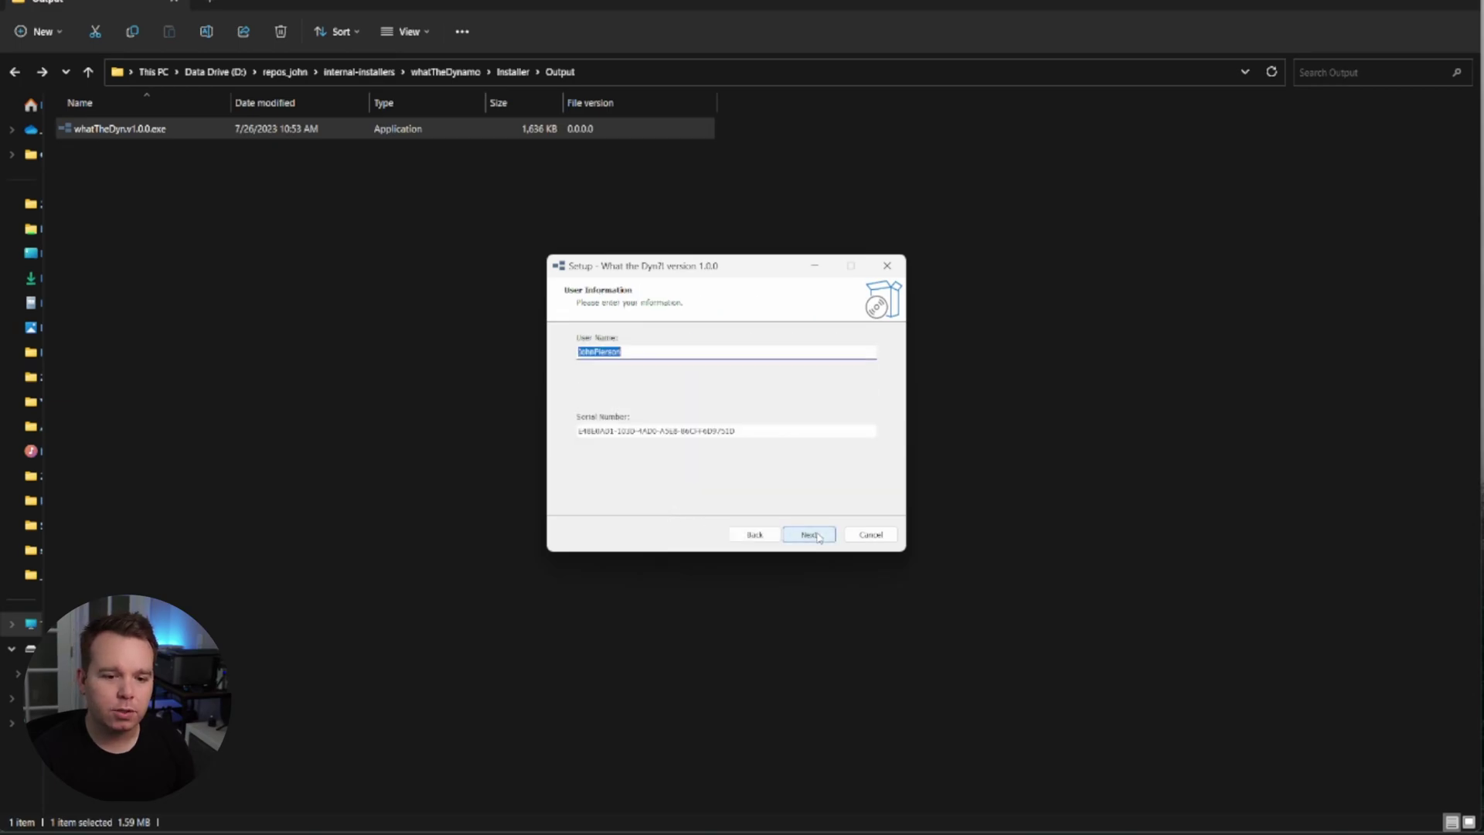
{"action": "left_click", "coordinate": [817, 535]}
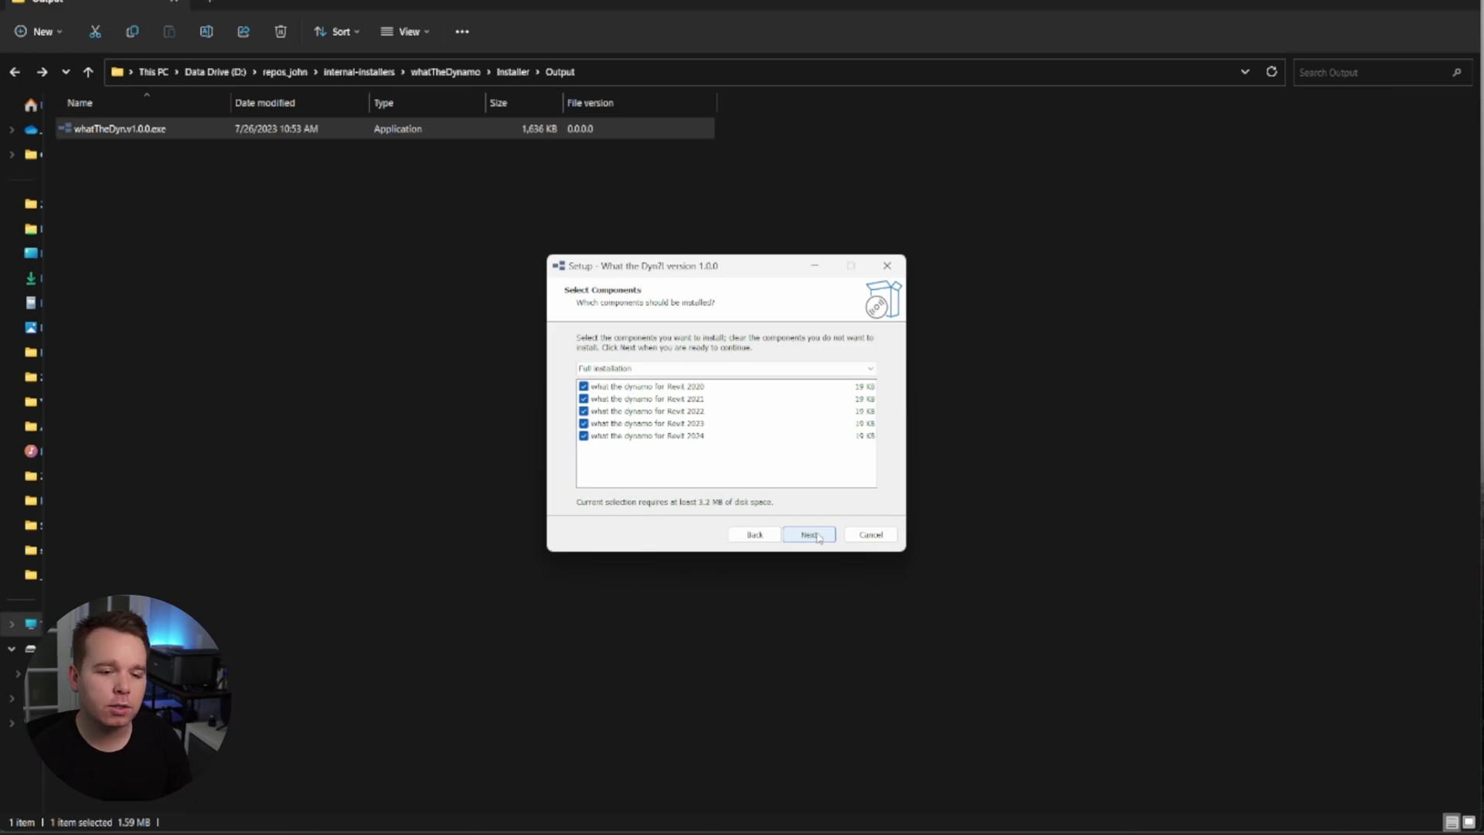
{"action": "left_click", "coordinate": [817, 535]}
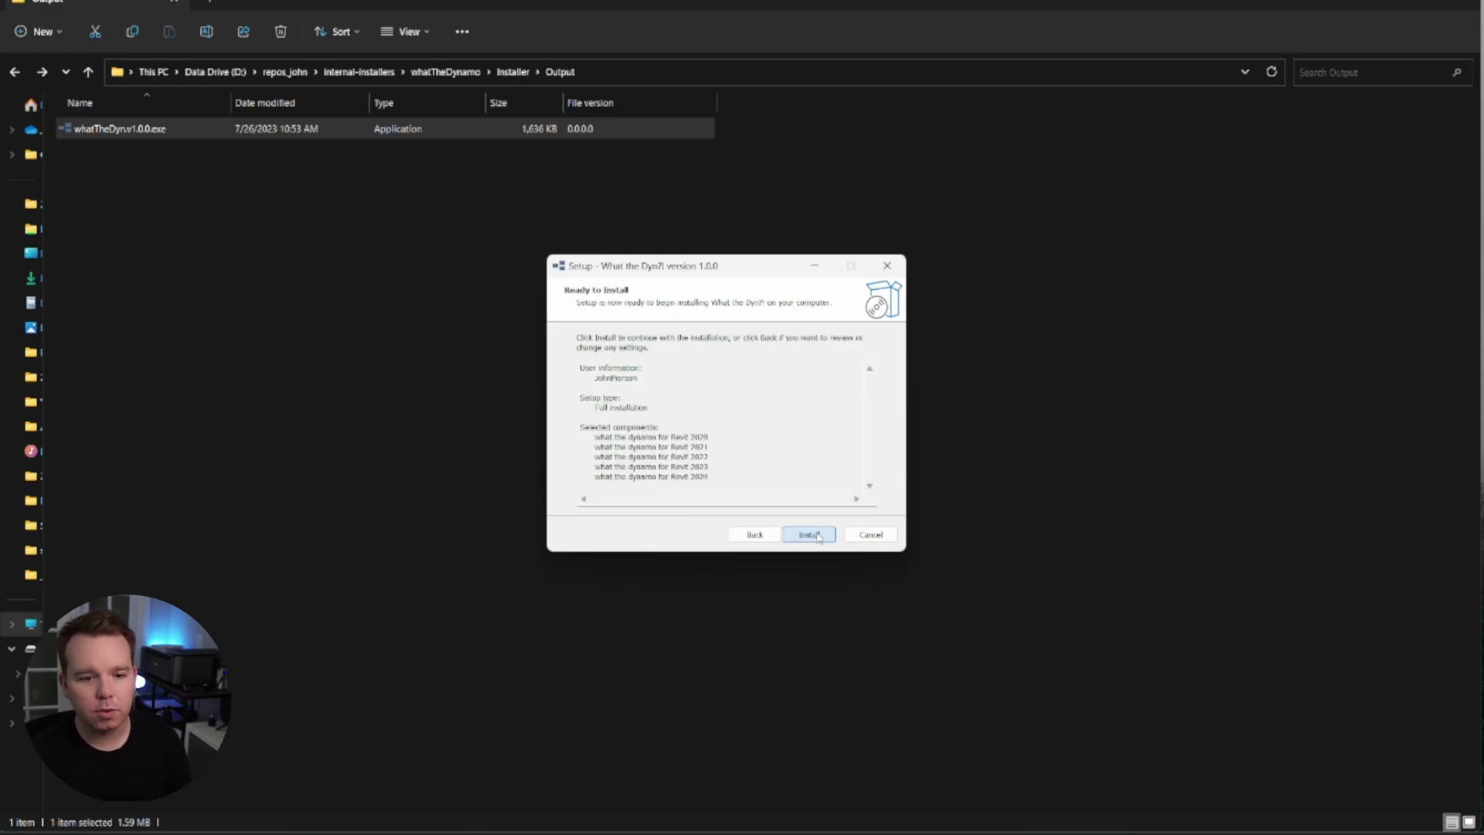
{"action": "left_click", "coordinate": [809, 535]}
{"action": "left_click", "coordinate": [809, 533]}
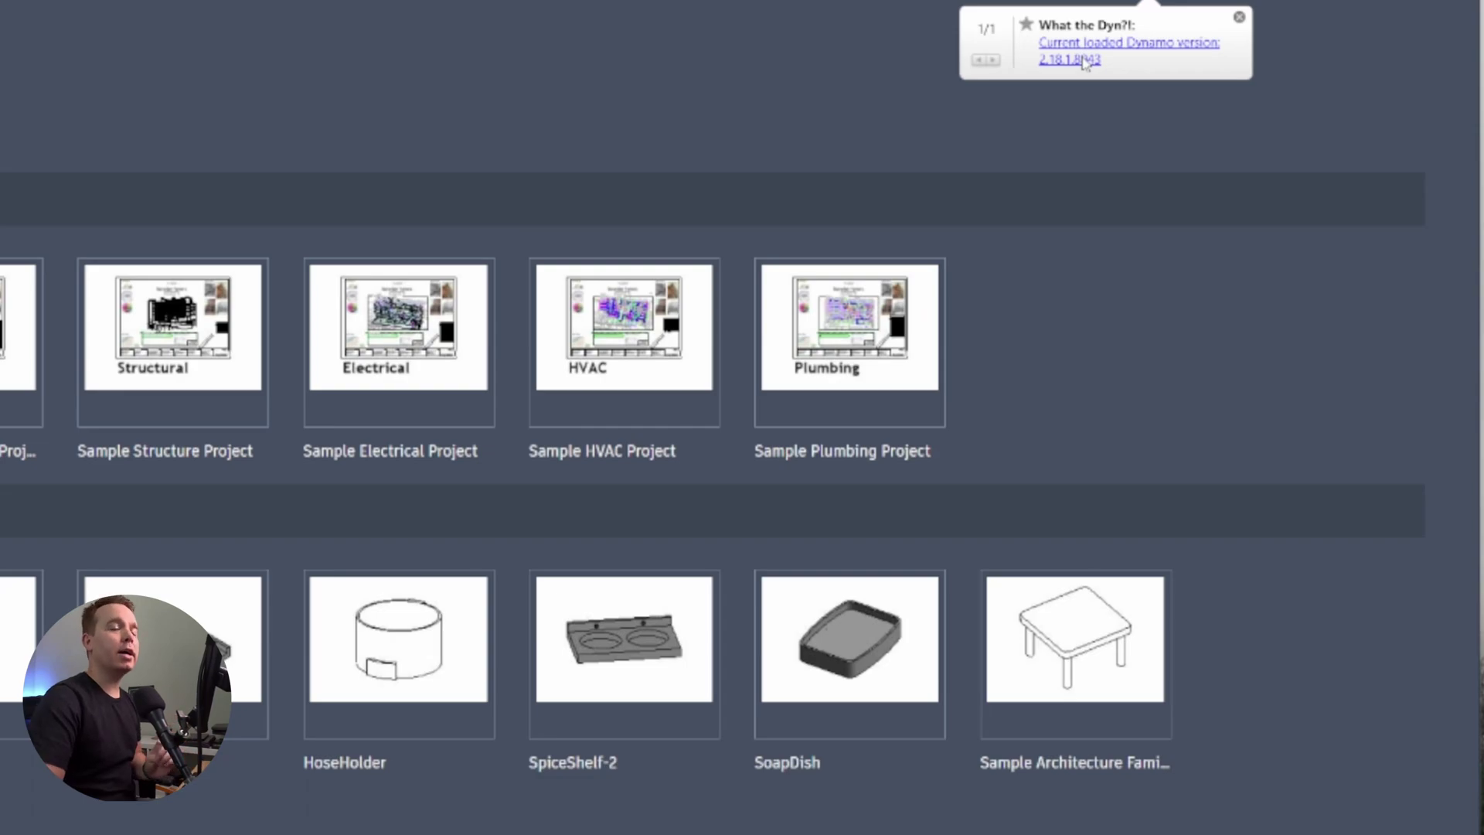
Open the Dynamo 2.18 packages folder from the What the Dyn?! loaded-version link.
{"action": "left_click", "coordinate": [1084, 61]}
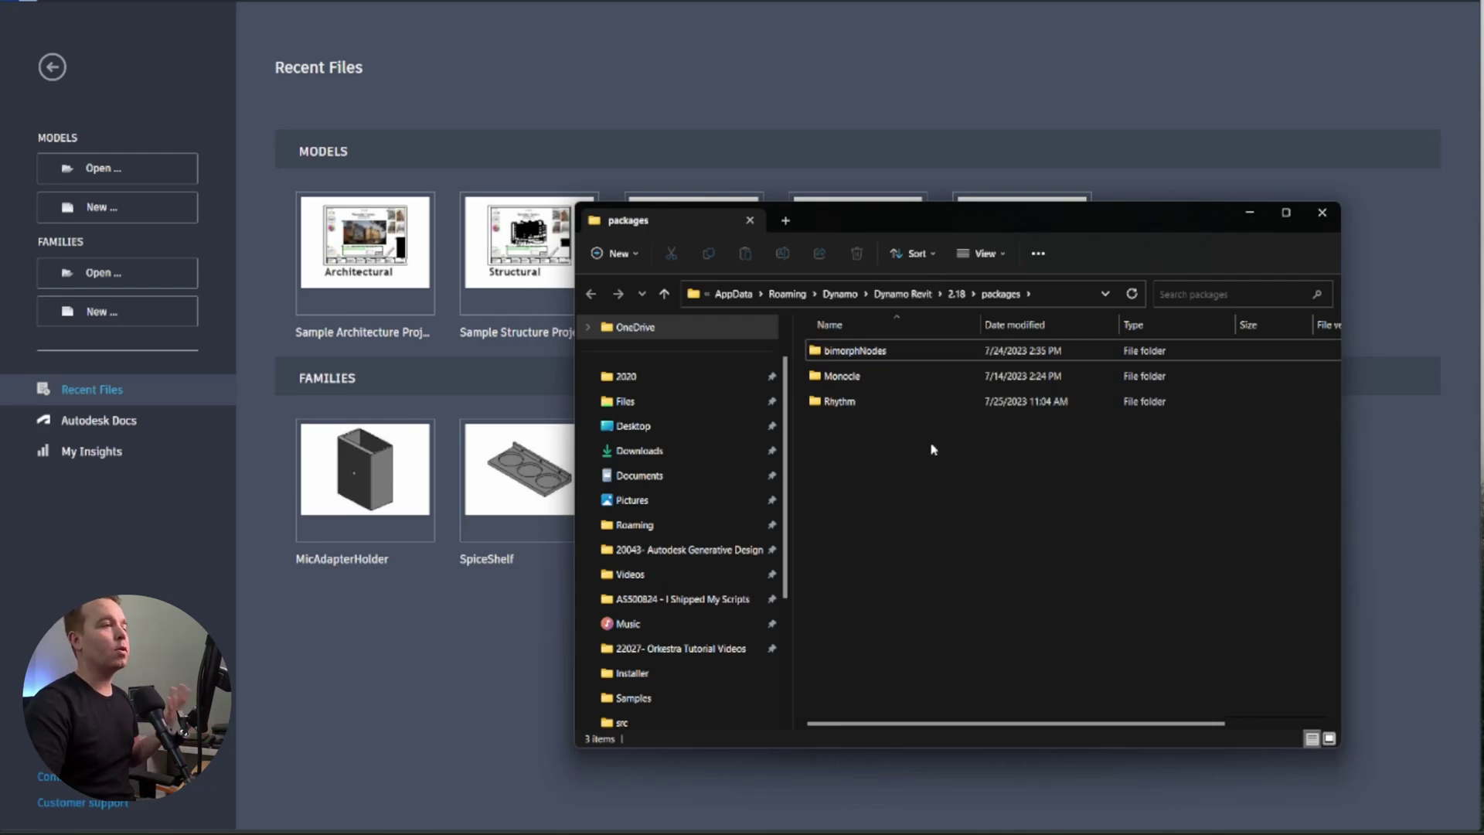
Delete the bimorphNodes, Monocle and Rhythm package folders, then open the Sample Architecture project.
{"action": "left_click_drag", "start_coordinate": [944, 430], "coordinate": [873, 350]}
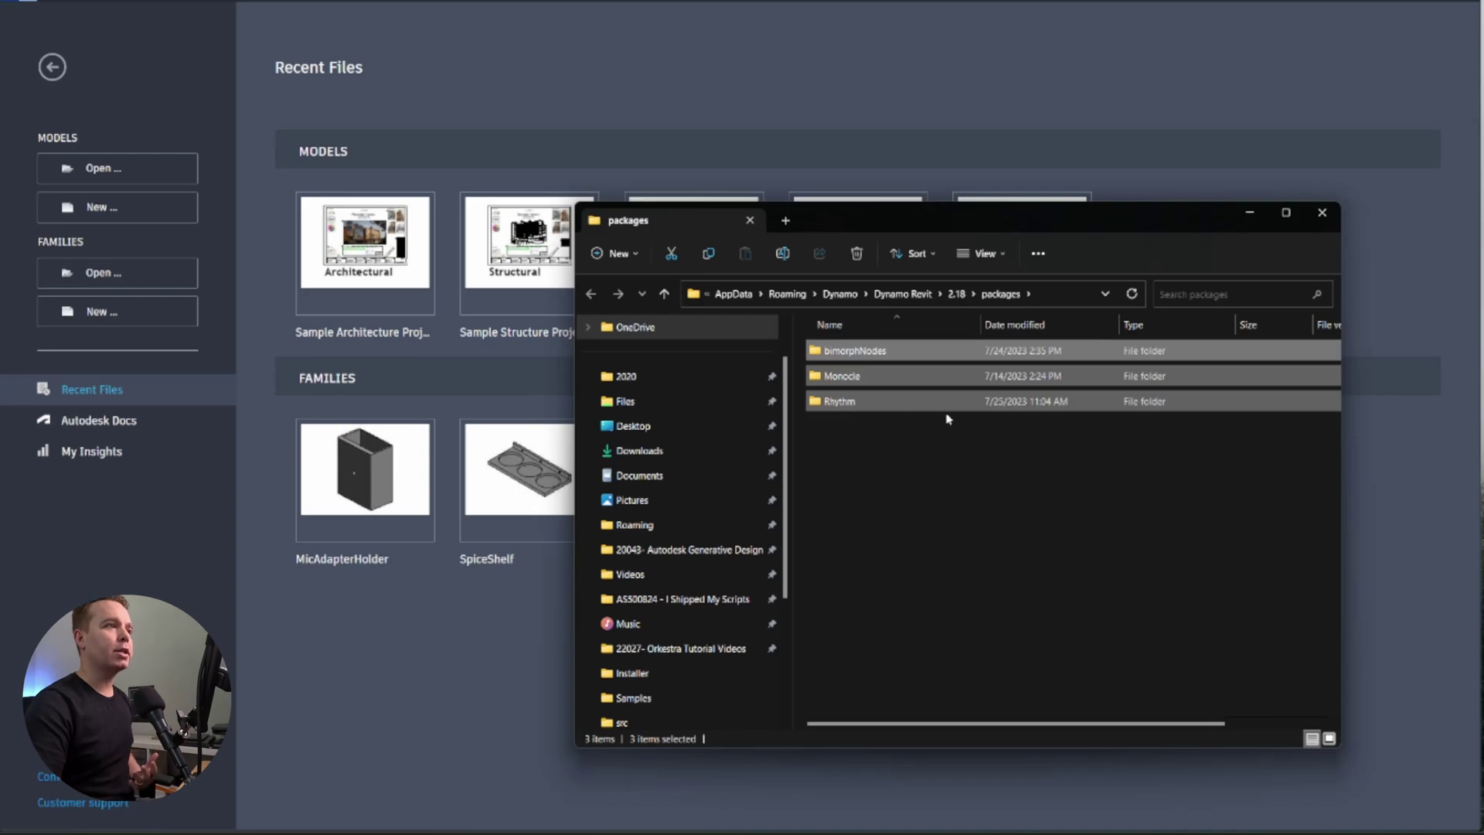
{"action": "left_click_drag", "start_coordinate": [953, 426], "coordinate": [868, 353]}
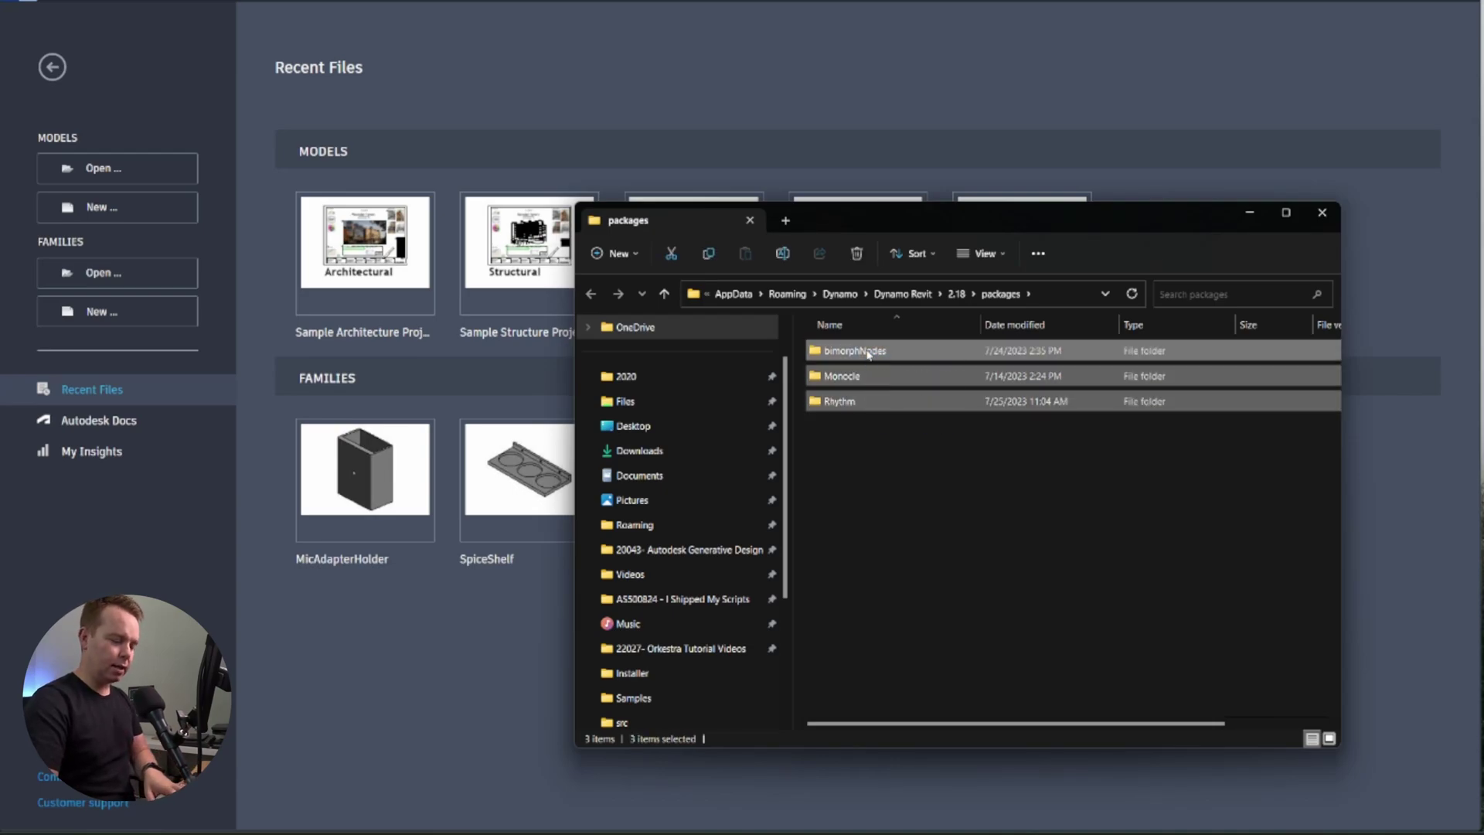
{"action": "key", "text": "Delete"}
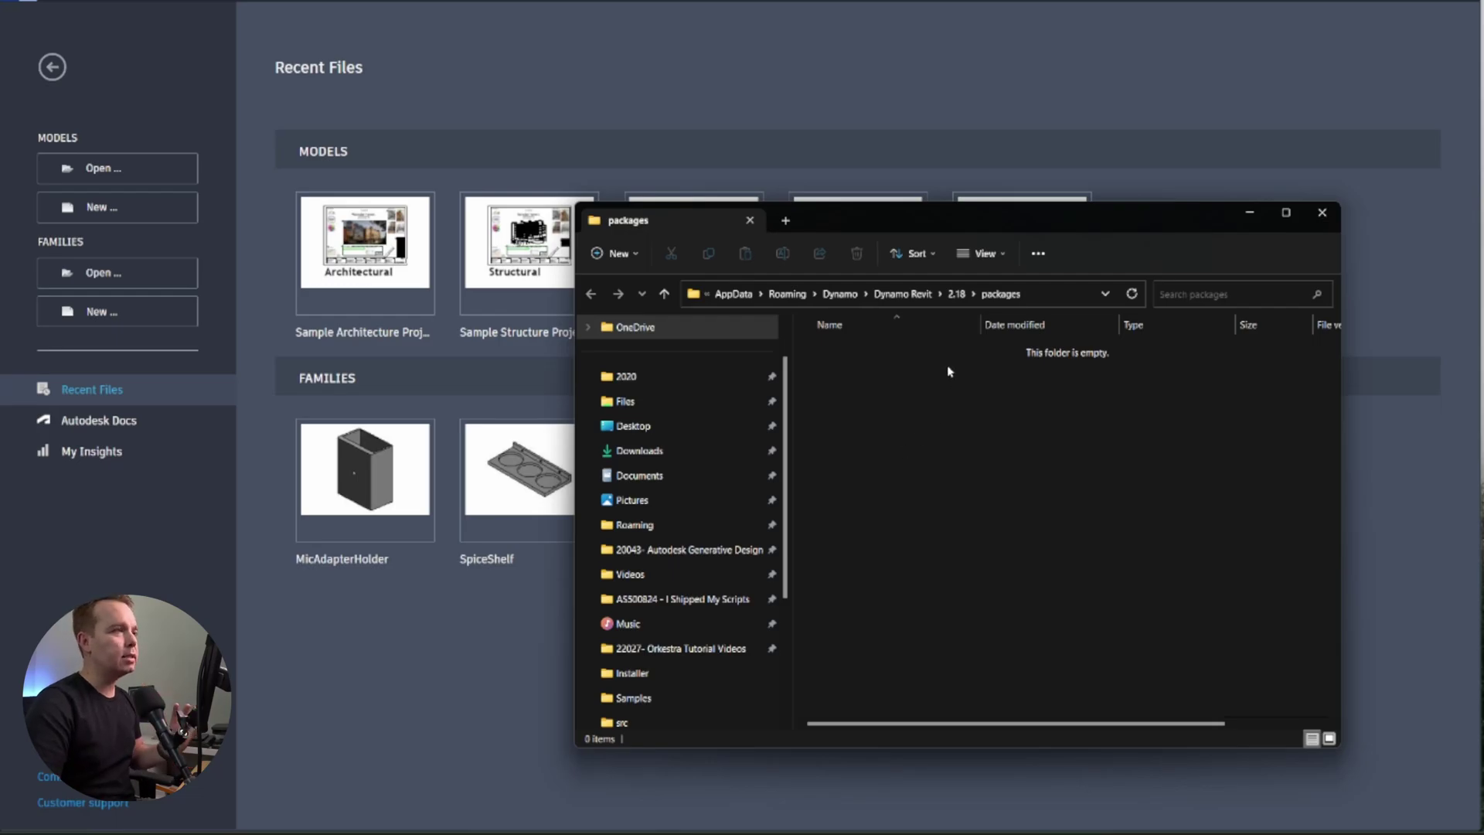
{"action": "left_click", "coordinate": [401, 266]}
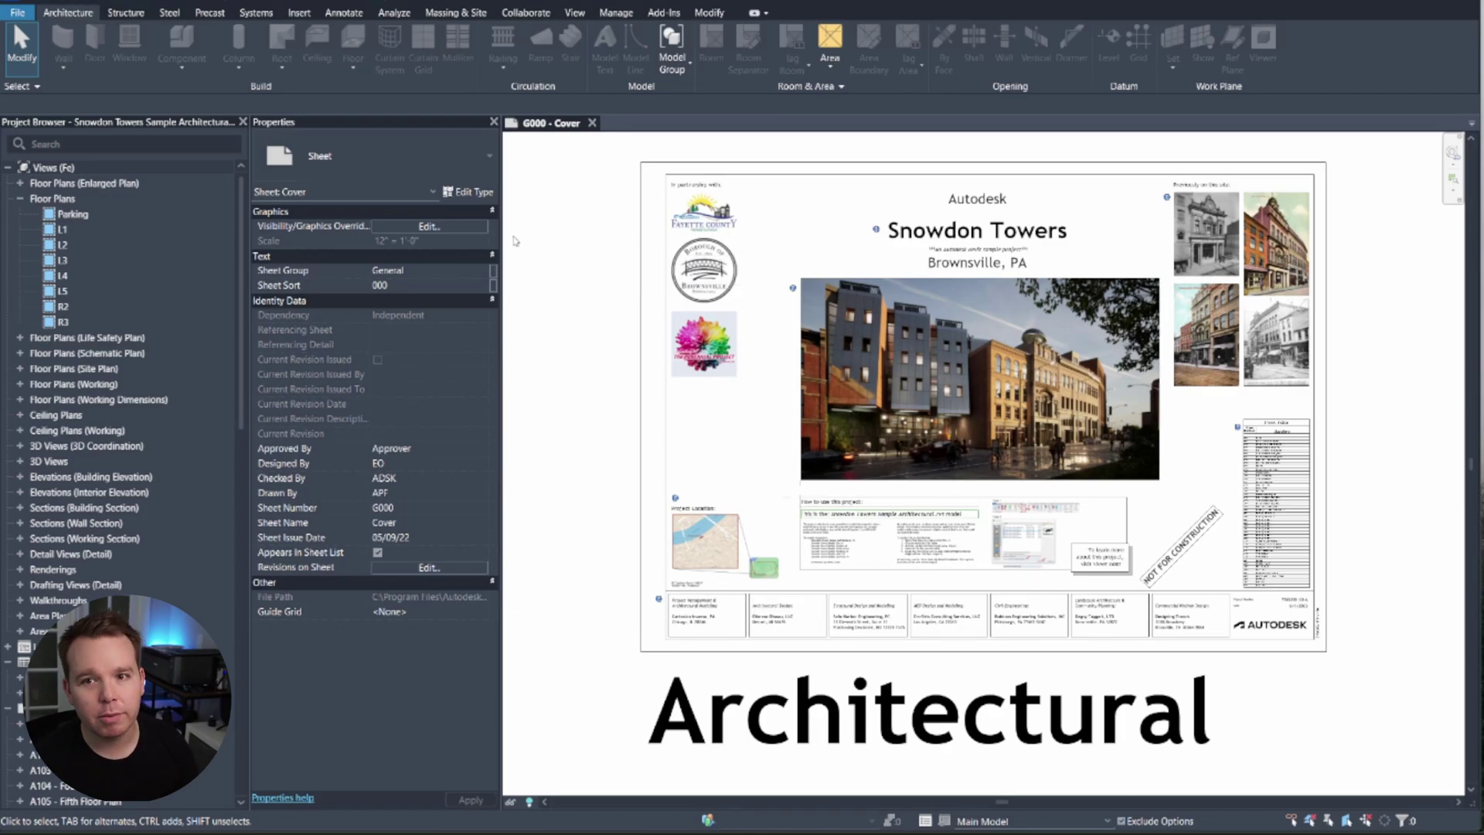
Confirm the Dynamo 2.18 packages folder is empty, close it, and view Manage's Dynamo 2.18 button.
{"action": "left_click", "coordinate": [603, 13]}
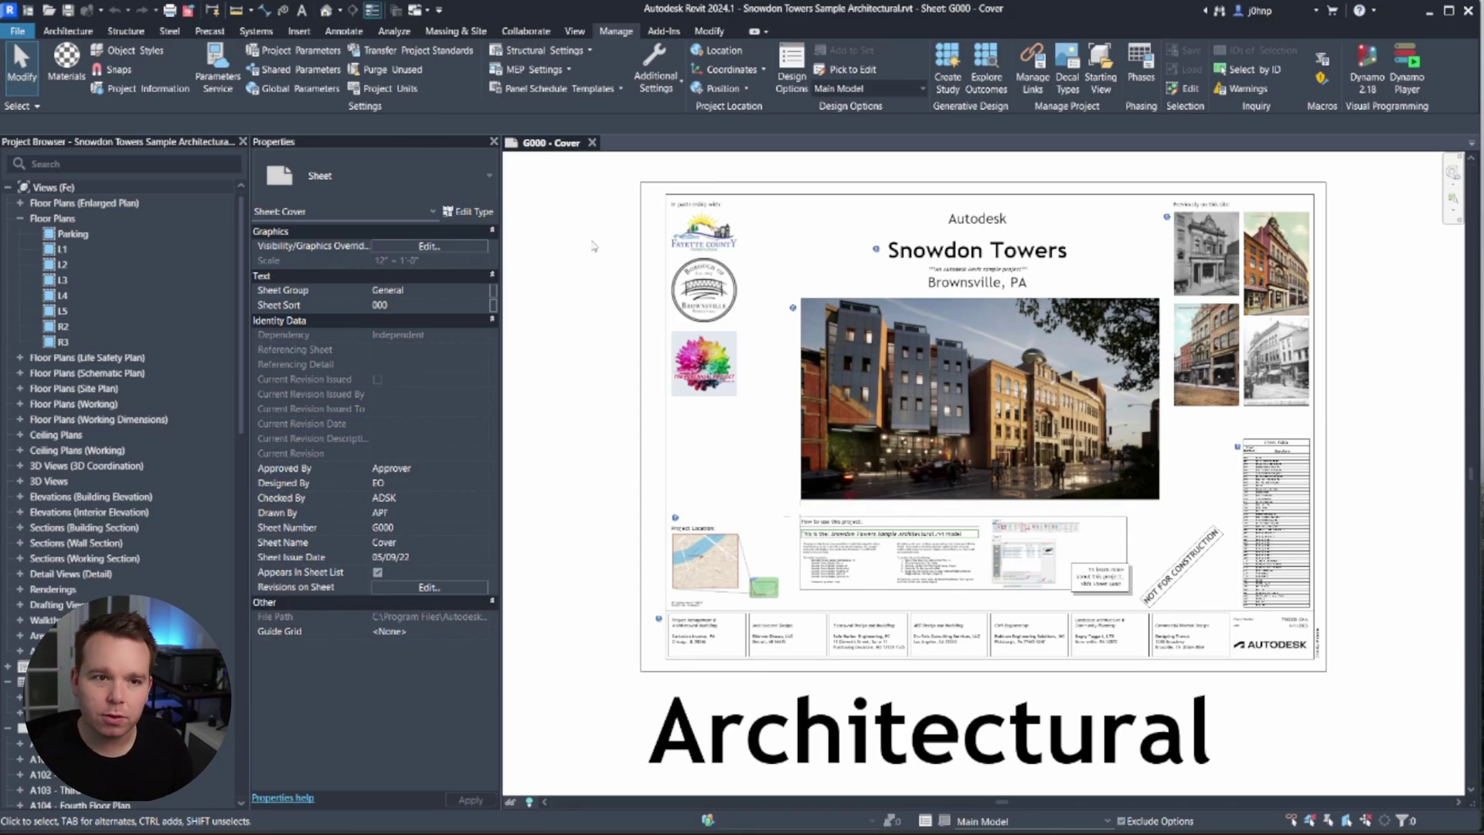
{"action": "left_click", "coordinate": [664, 31]}
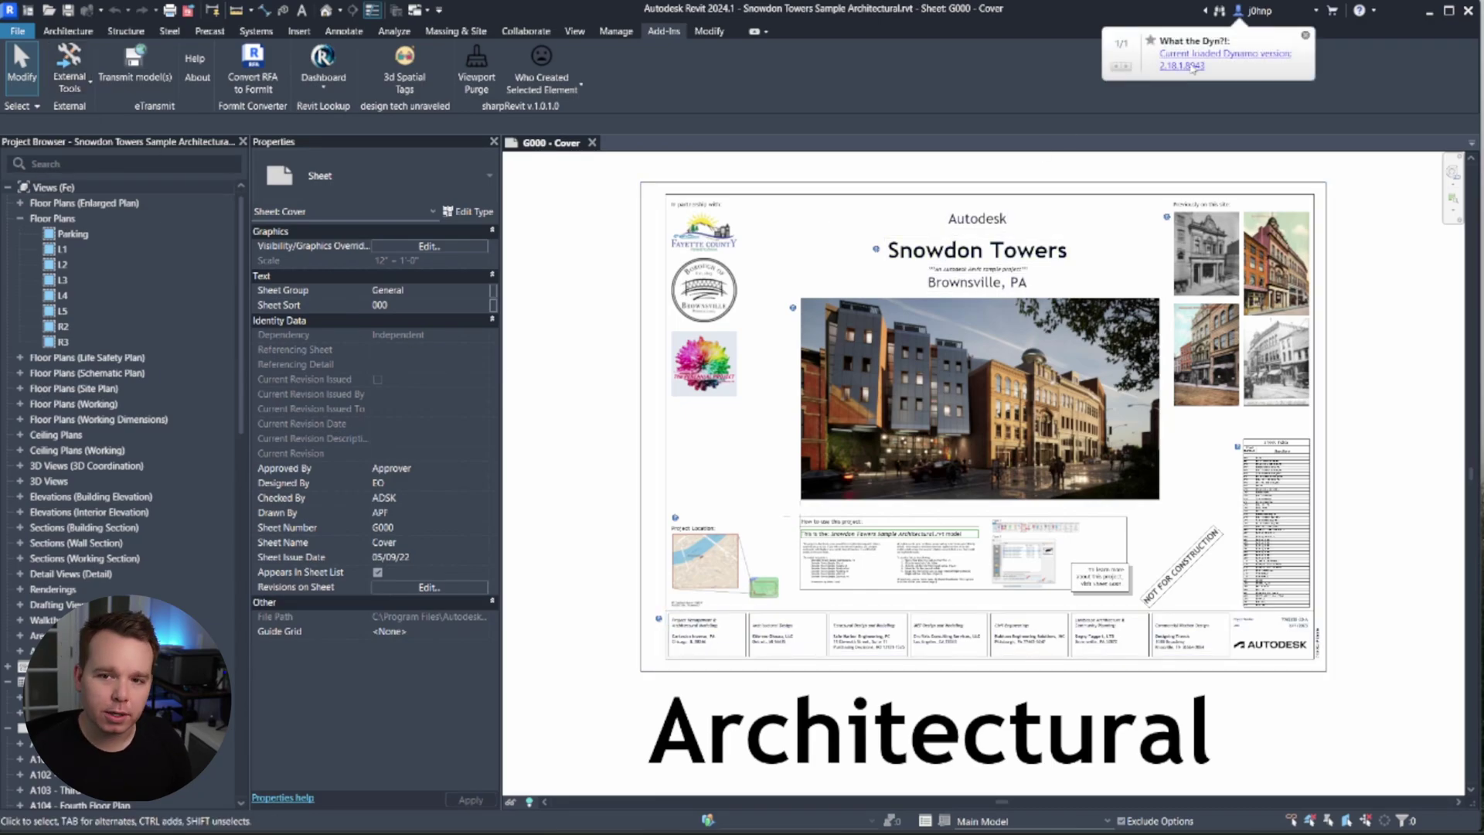
{"action": "left_click", "coordinate": [1194, 68]}
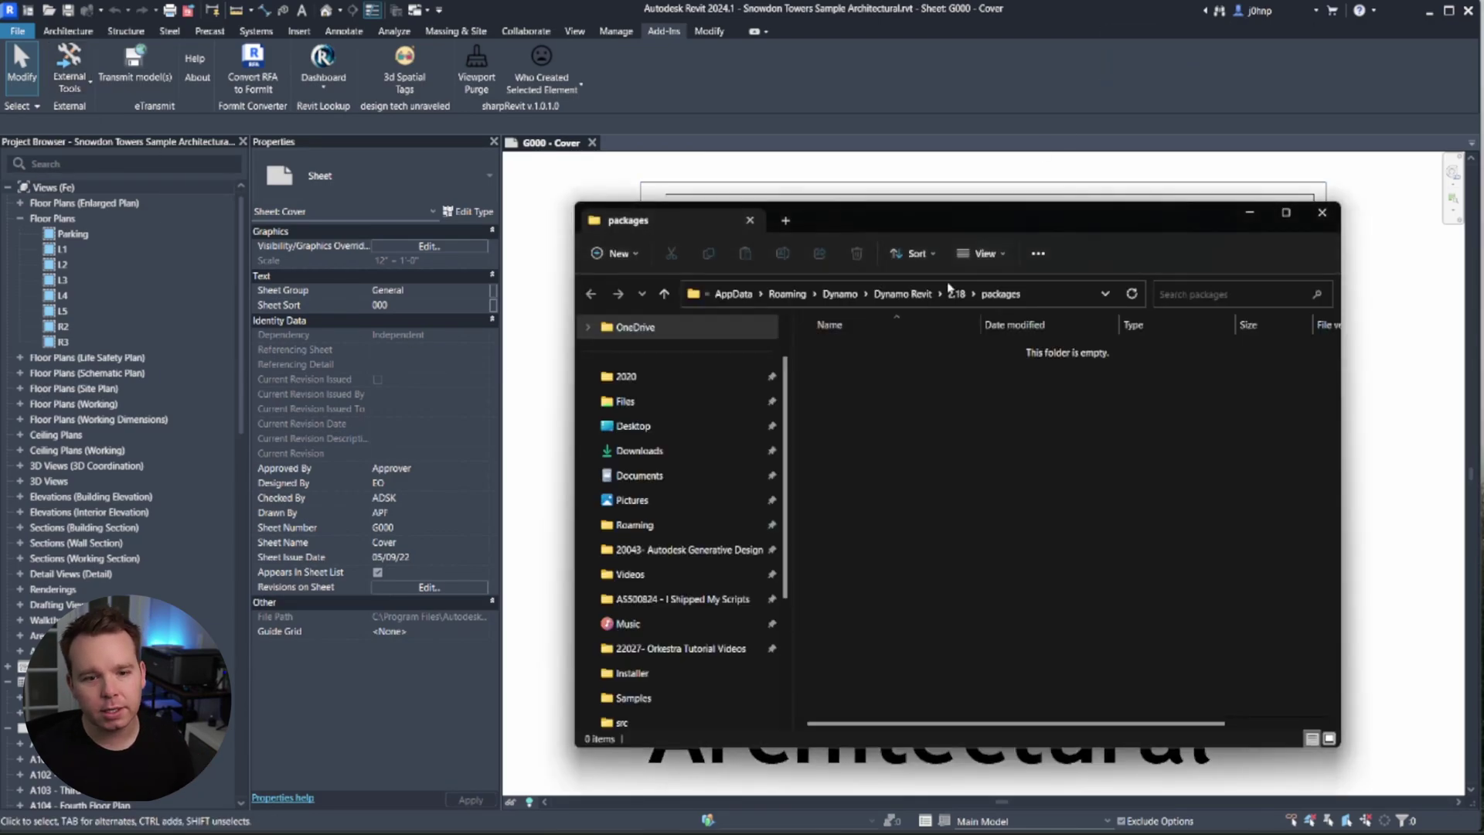
{"action": "left_click", "coordinate": [747, 222]}
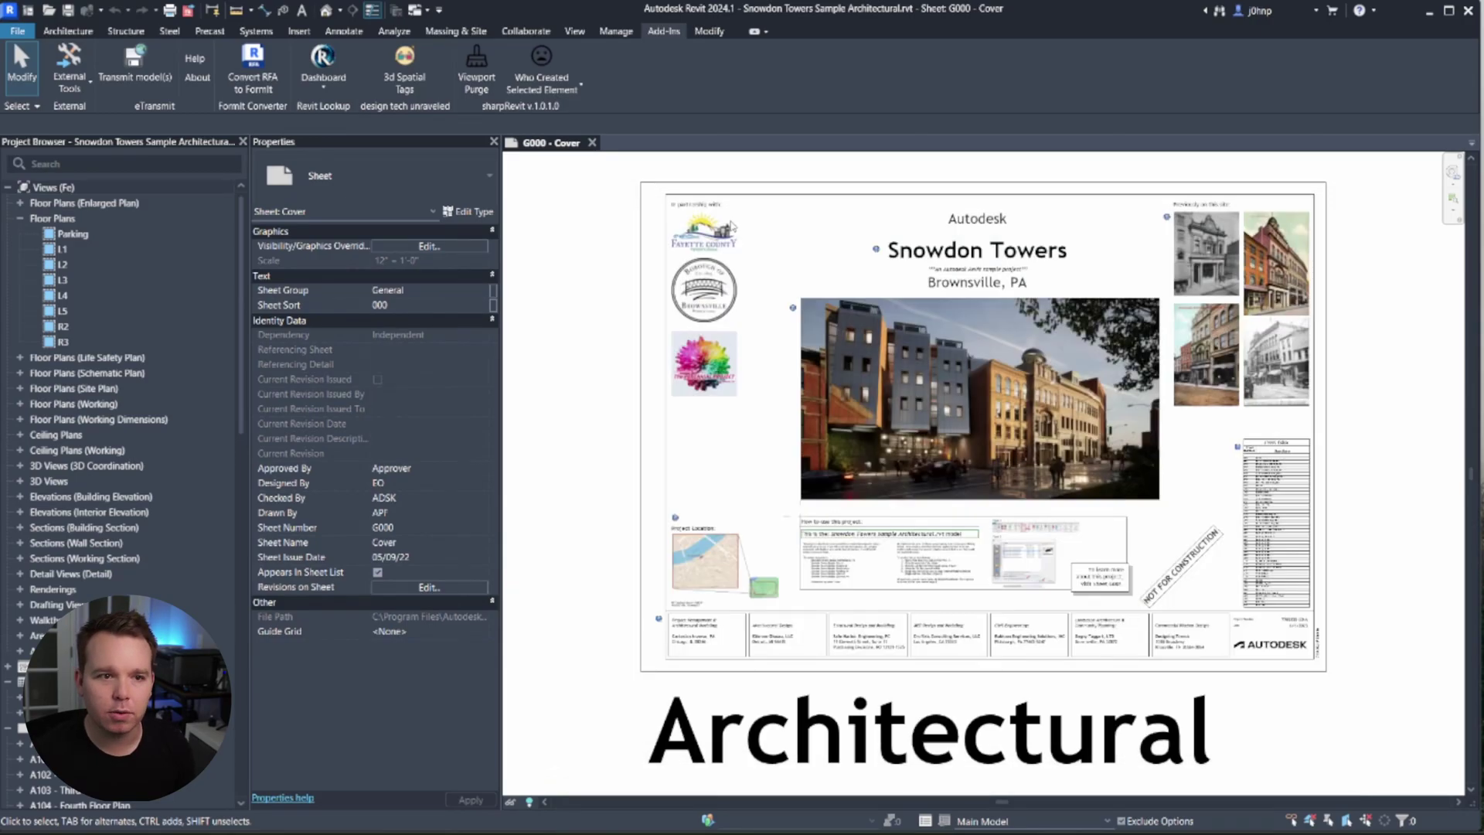
{"action": "left_click", "coordinate": [615, 33]}
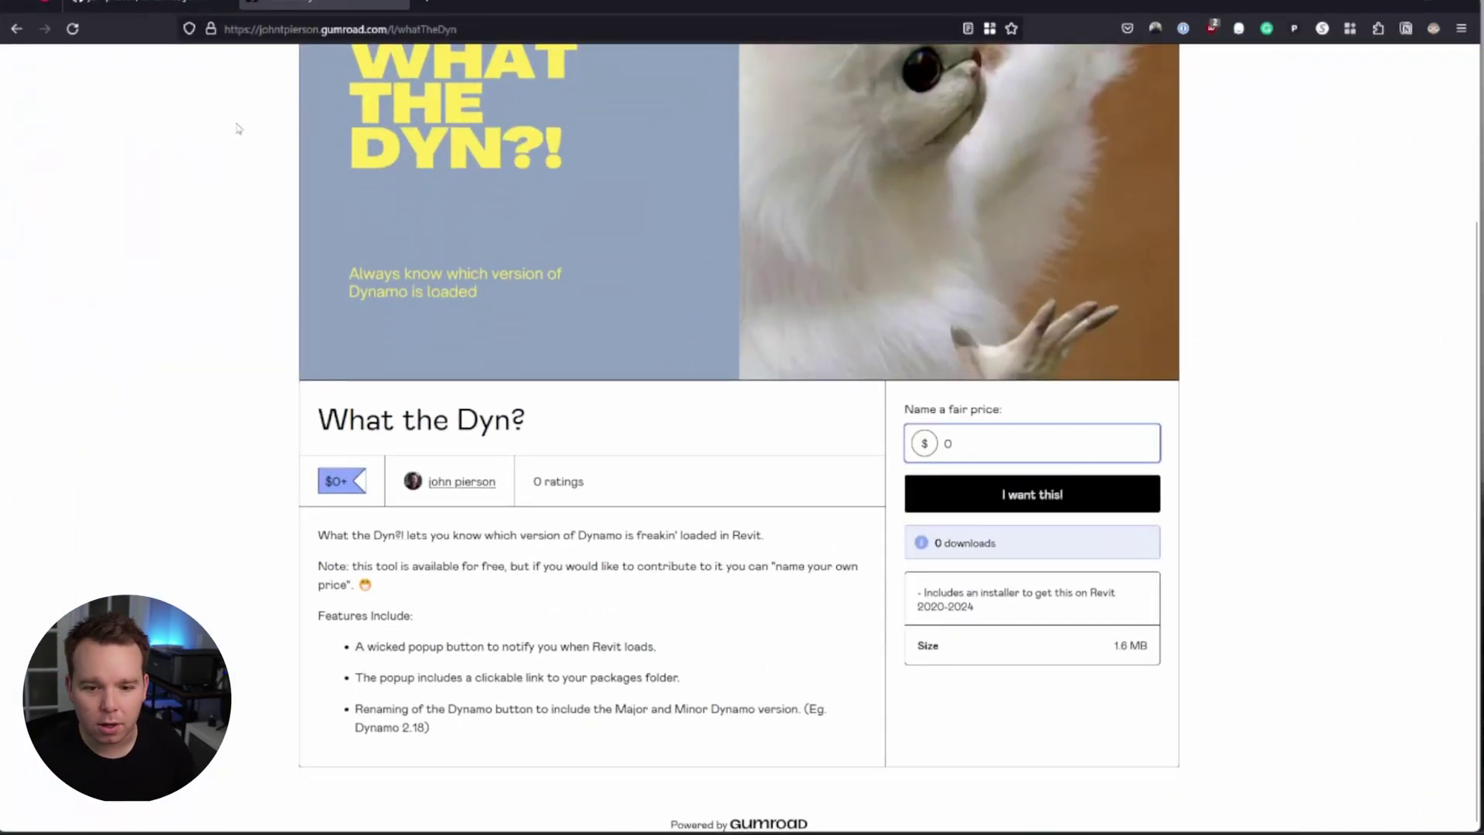
Open the WhatTheDyn repository's src folder listing WhatTheDynamo 2020–2024 and SharedProject.
{"action": "key", "text": "ctrl+shift+Tab"}
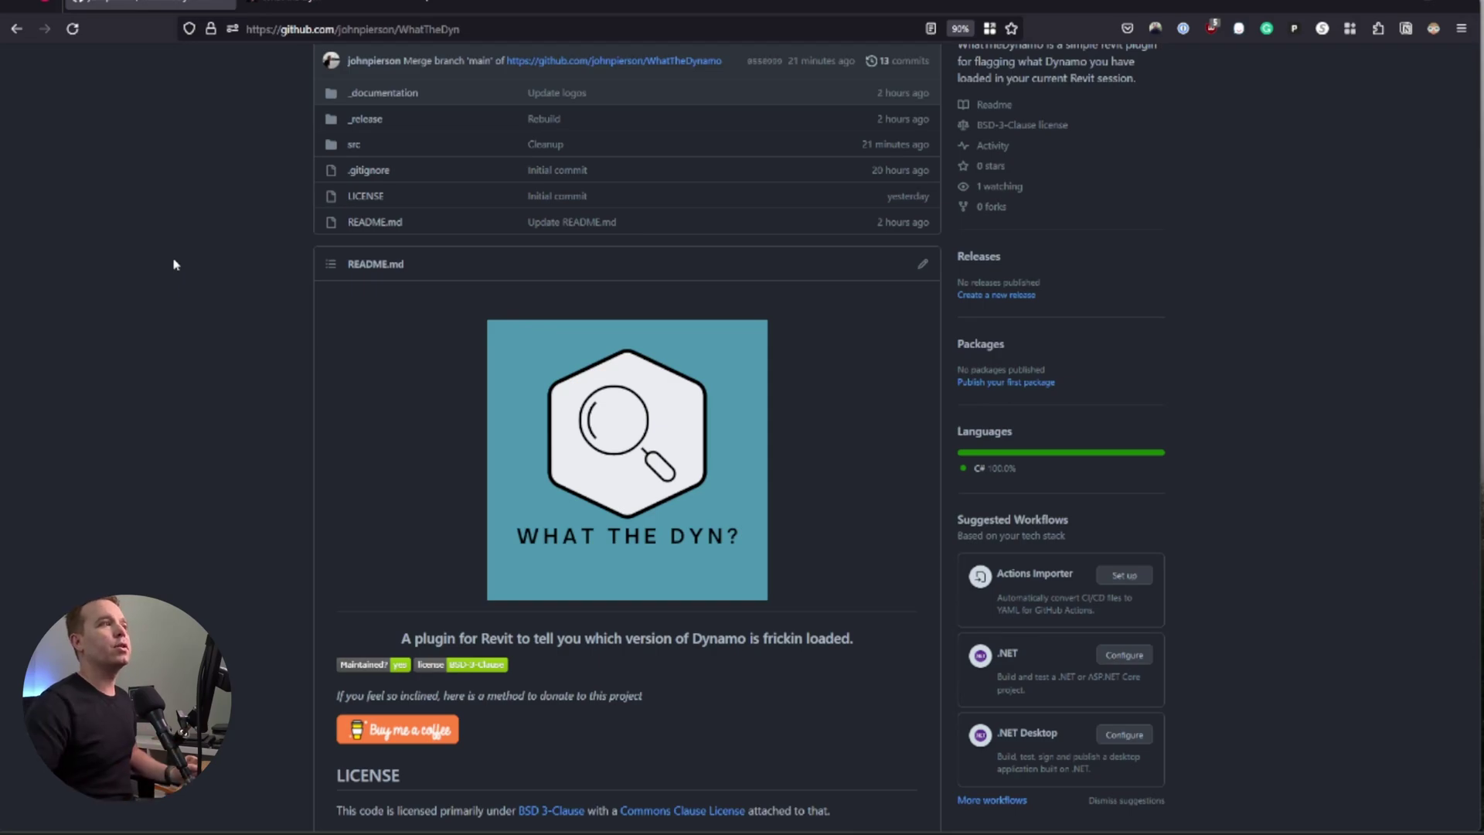
{"action": "scroll", "coordinate": [201, 322], "scroll_direction": "up", "scroll_amount": 3}
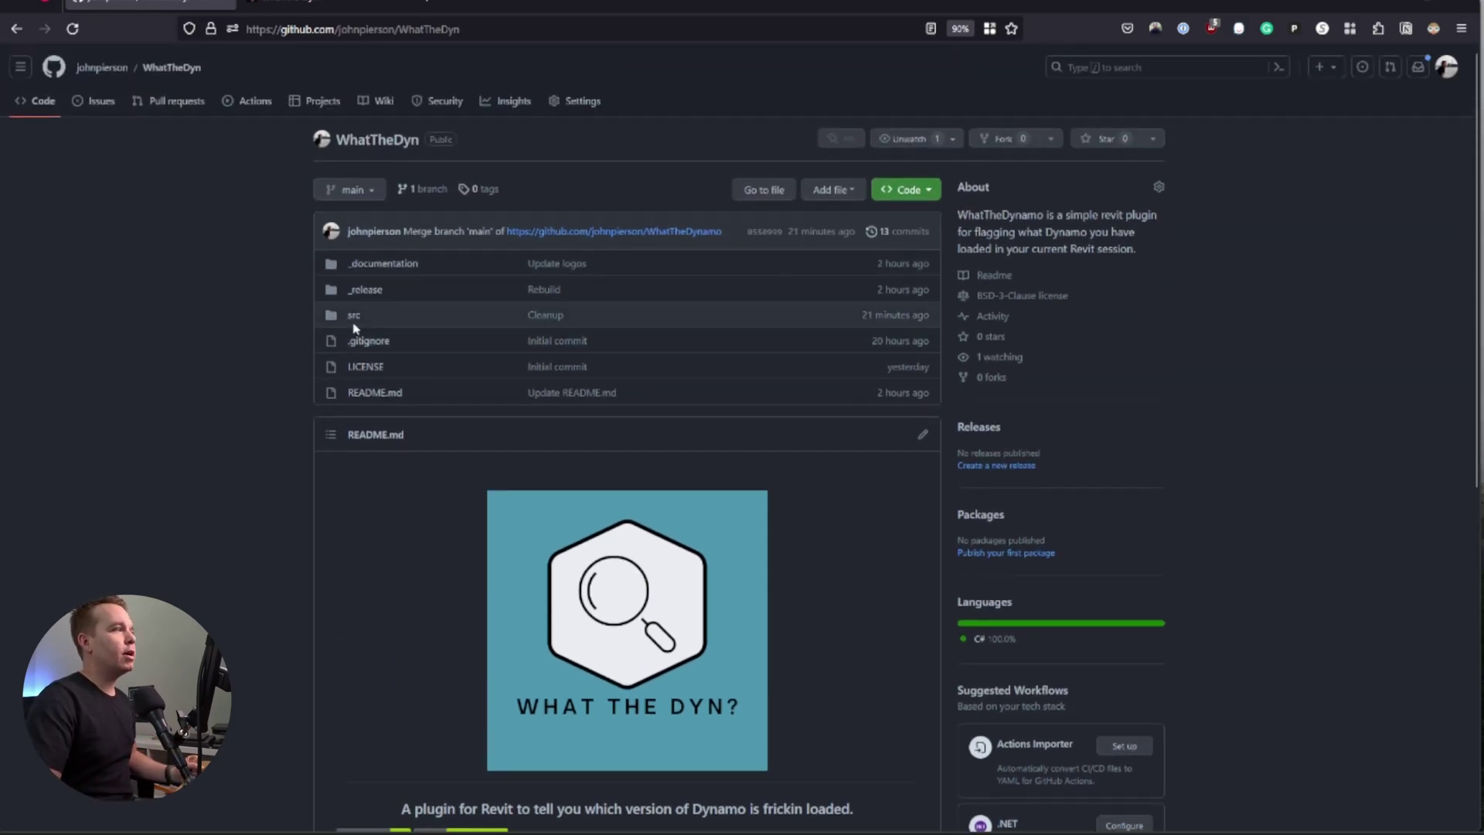
{"action": "left_click", "coordinate": [355, 317]}
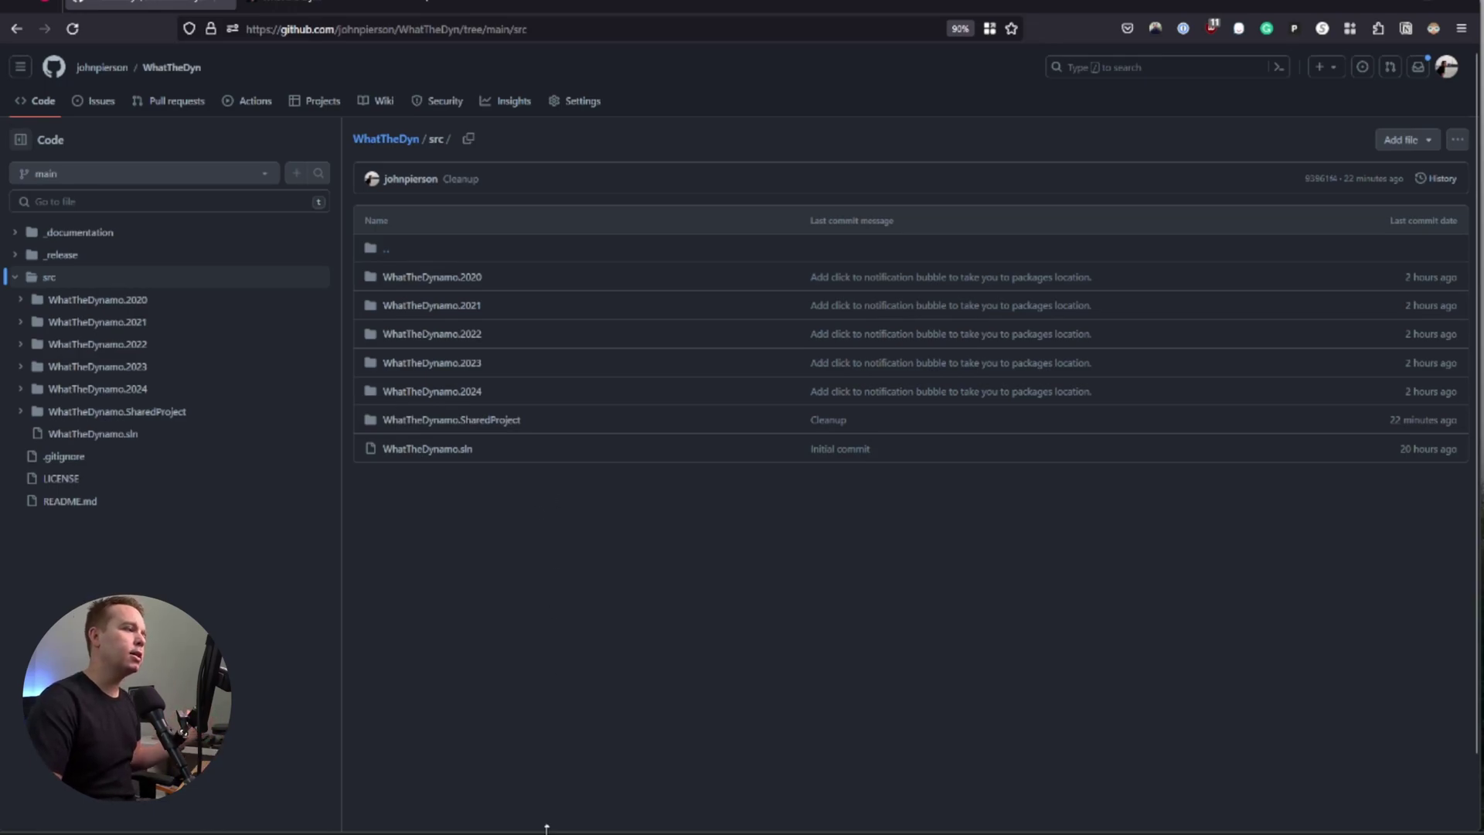
Read WhatTheDynamo.2024 App.cs, including its FindDynamoVersions and ShowNotification methods.
{"action": "key", "text": "alt+Tab"}
{"action": "left_click", "coordinate": [661, 287]}
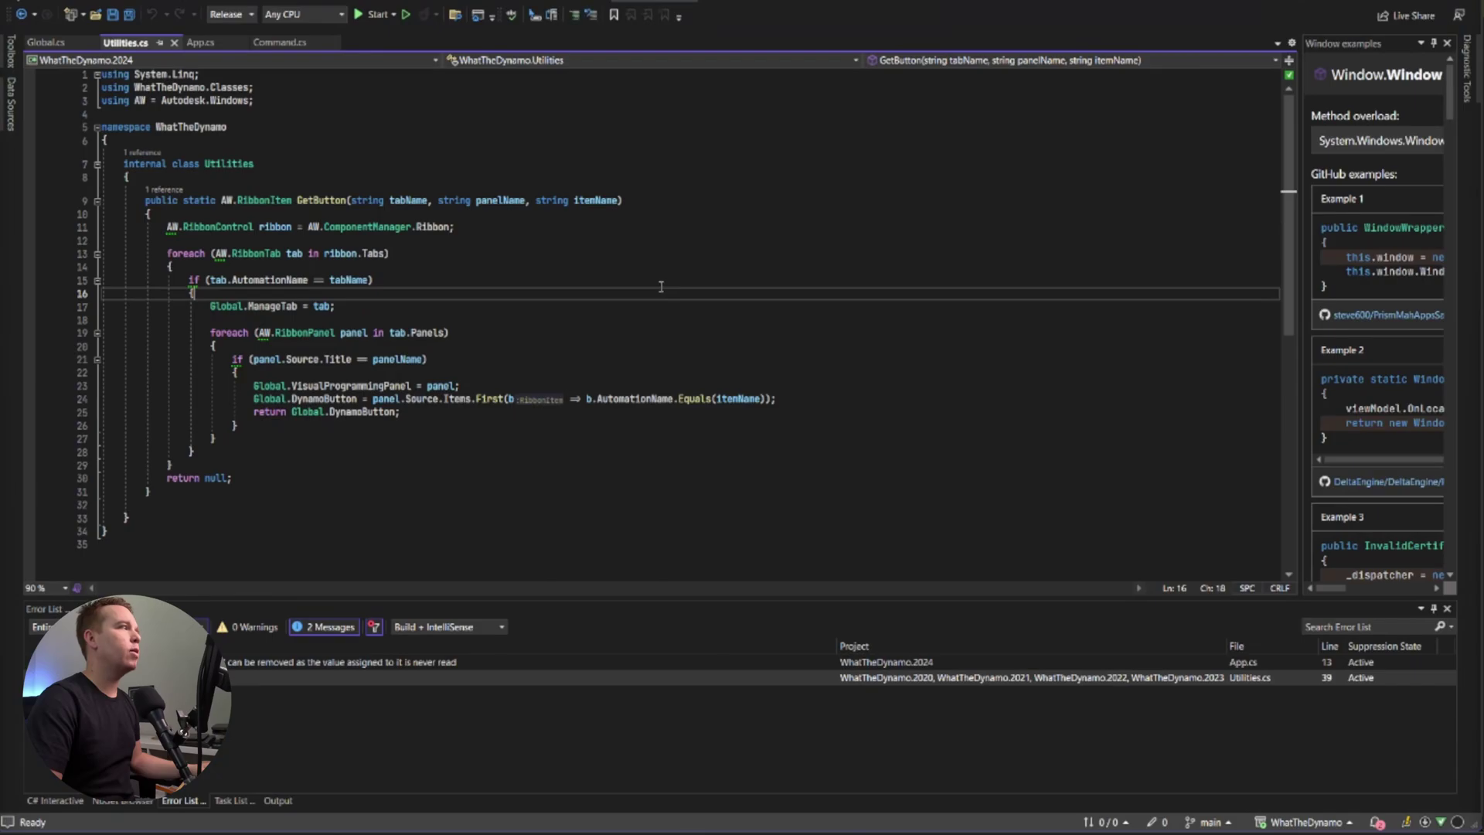
{"action": "left_click", "coordinate": [200, 41]}
{"action": "scroll", "coordinate": [320, 195], "scroll_direction": "up", "scroll_amount": 10}
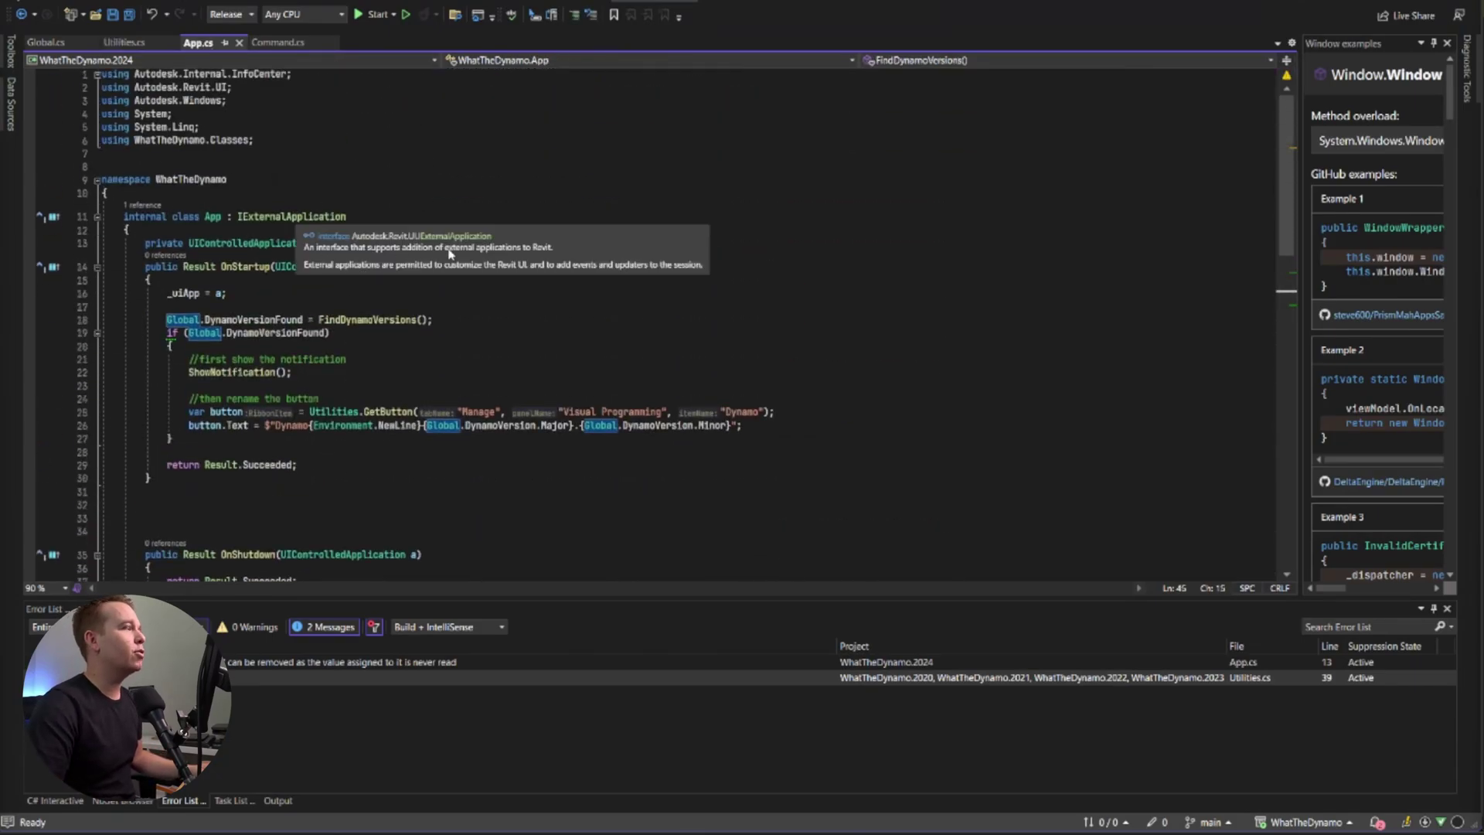
{"action": "scroll", "coordinate": [437, 382], "scroll_direction": "down", "scroll_amount": 1}
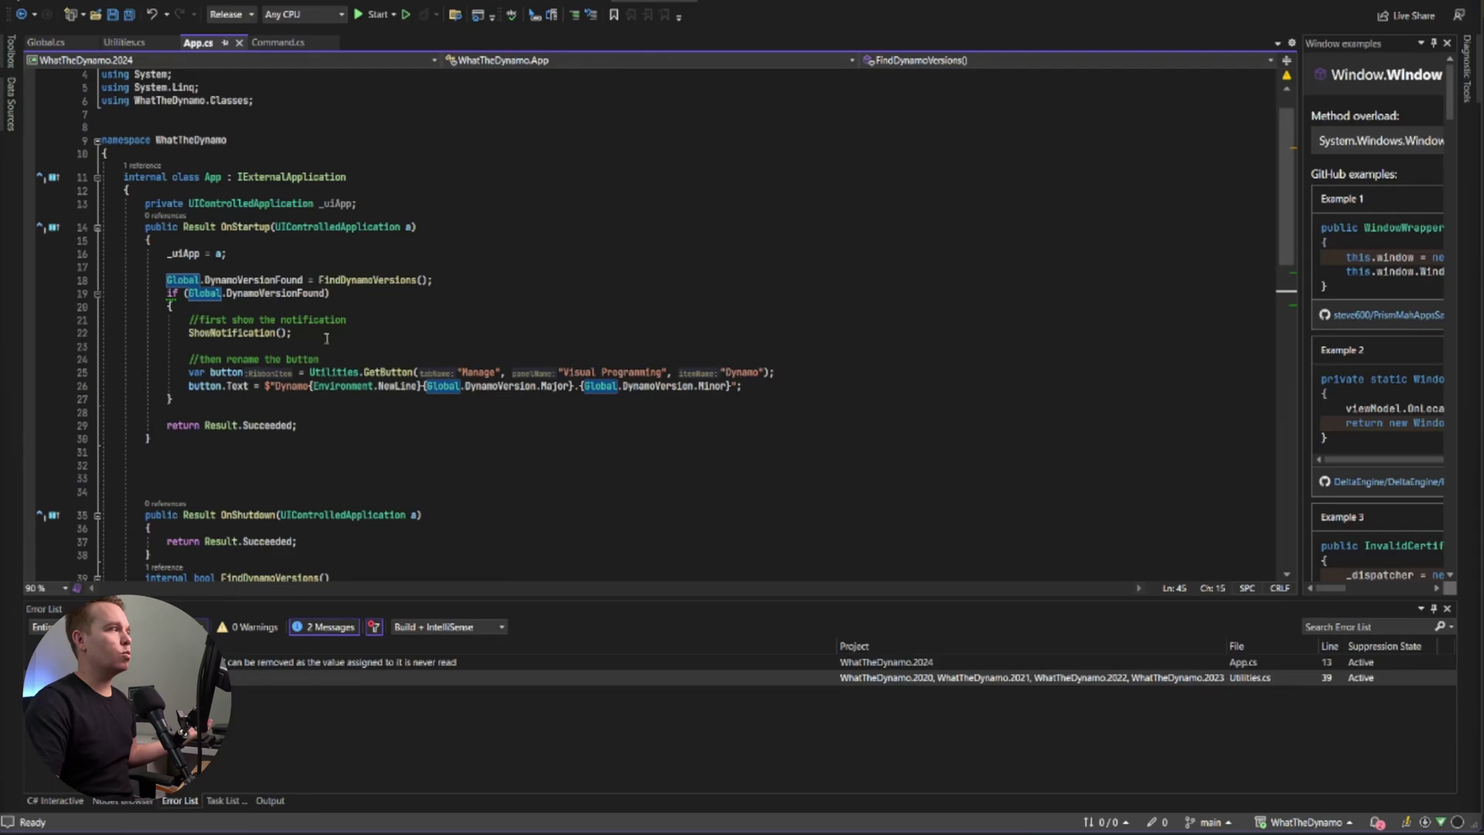
{"action": "scroll", "coordinate": [310, 317], "scroll_direction": "down", "scroll_amount": 5}
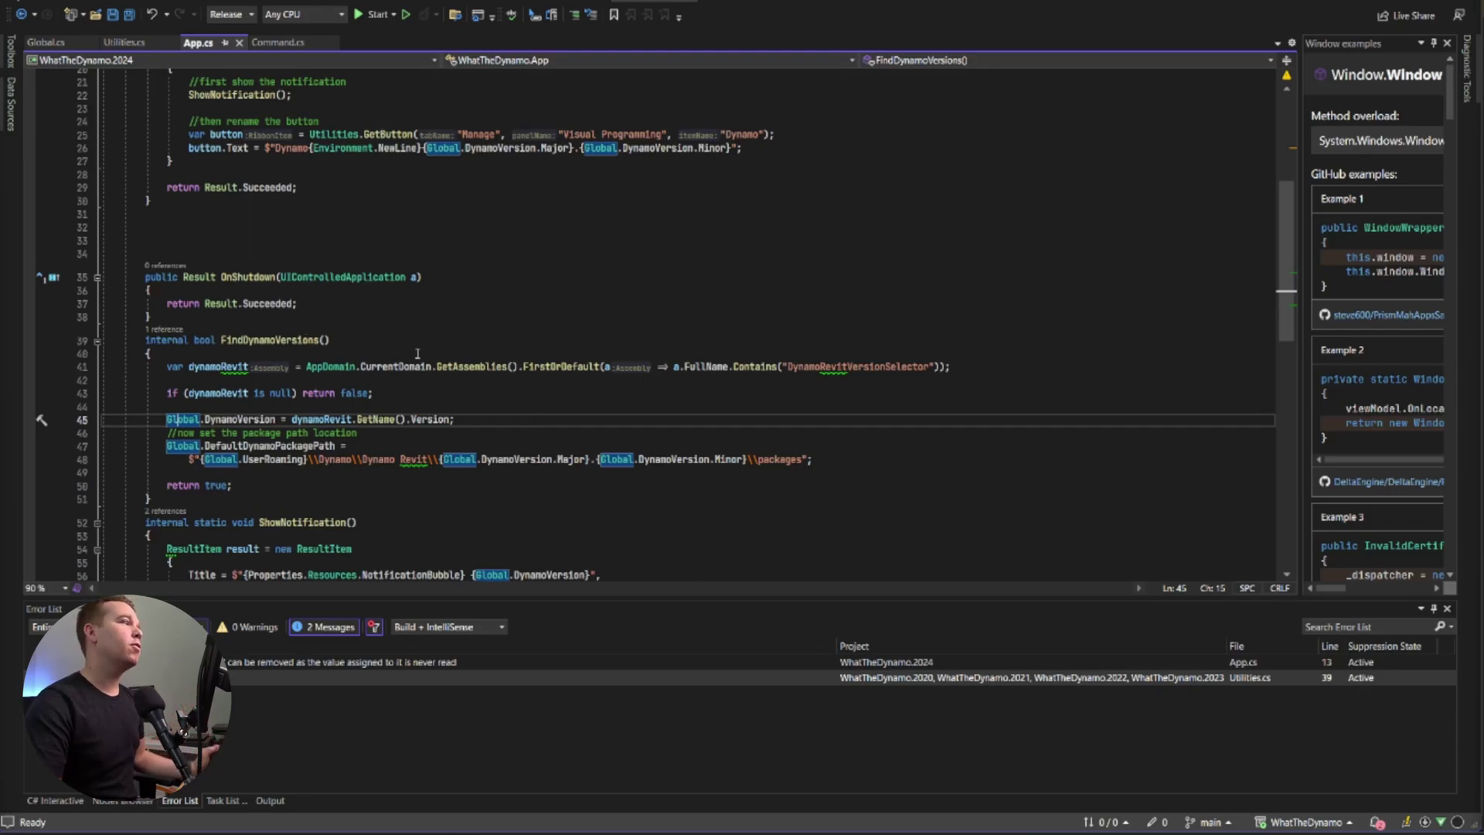
{"action": "scroll", "coordinate": [338, 360], "scroll_direction": "down", "scroll_amount": 4}
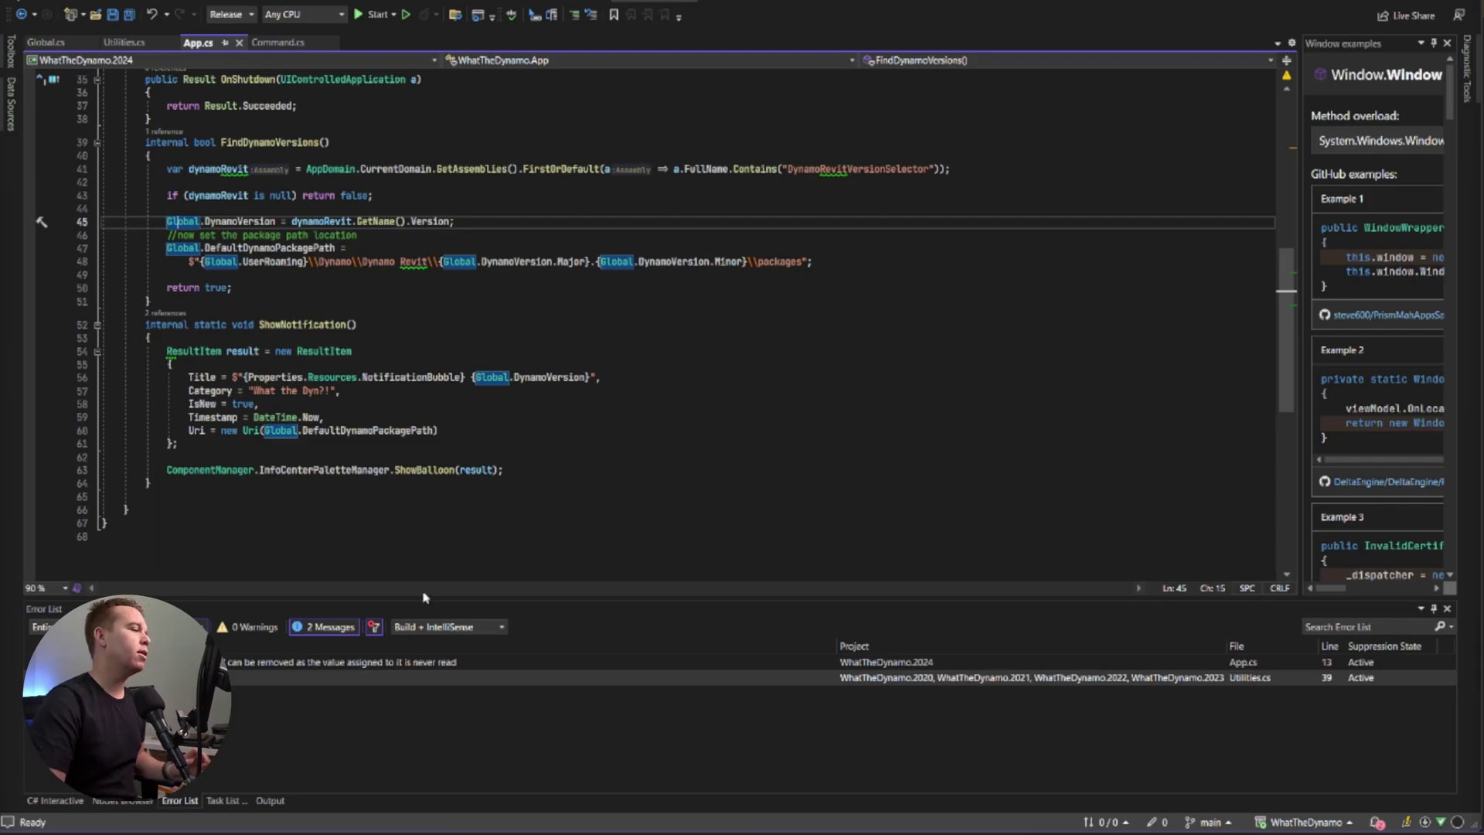
Choose I want this! on the What the Dyn? Gumroad page.
{"action": "left_click", "coordinate": [390, 777]}
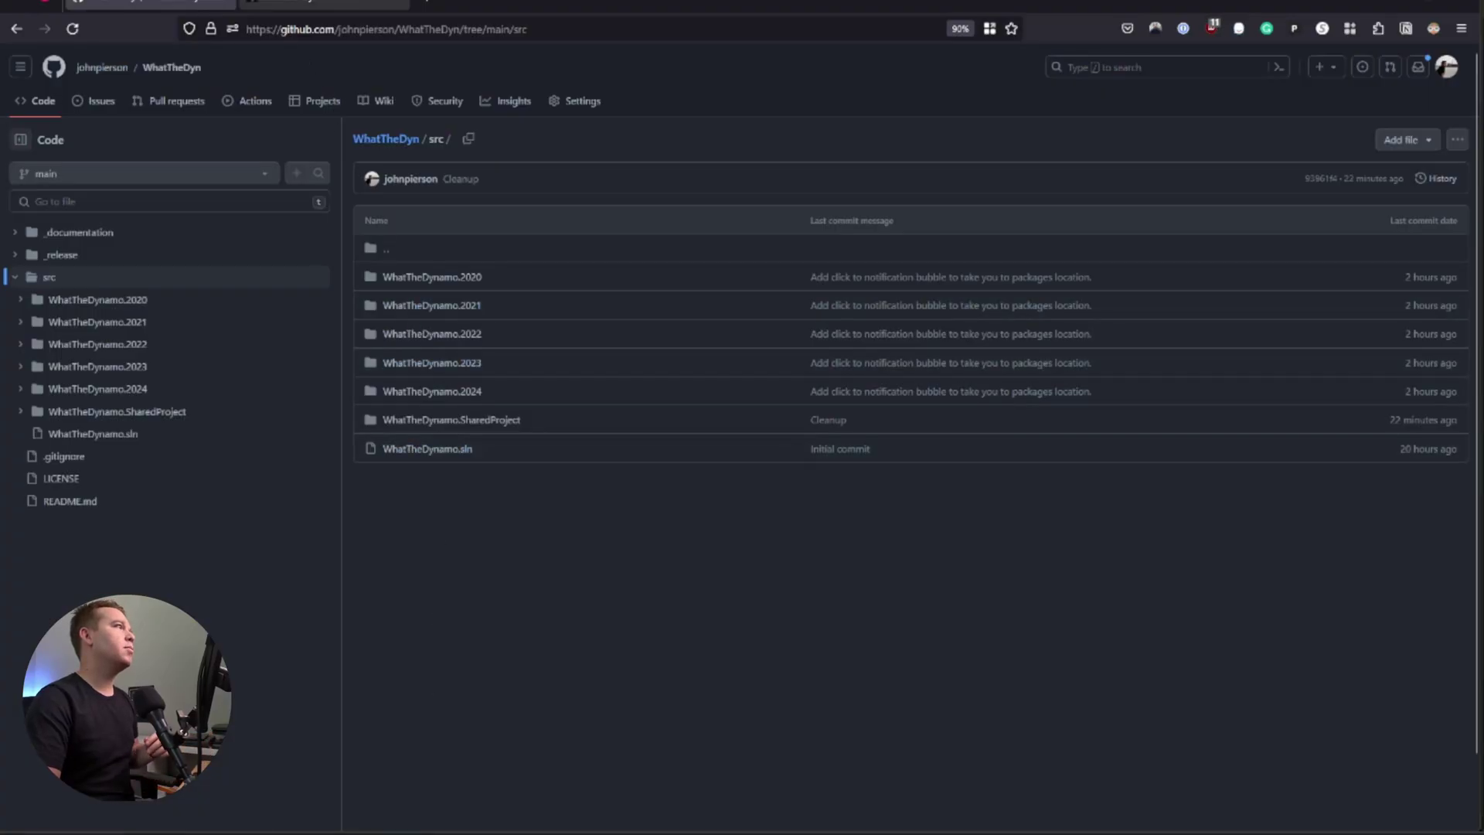
{"action": "key", "text": "ctrl+Tab"}
{"action": "scroll", "coordinate": [365, 326], "scroll_direction": "up", "scroll_amount": 2}
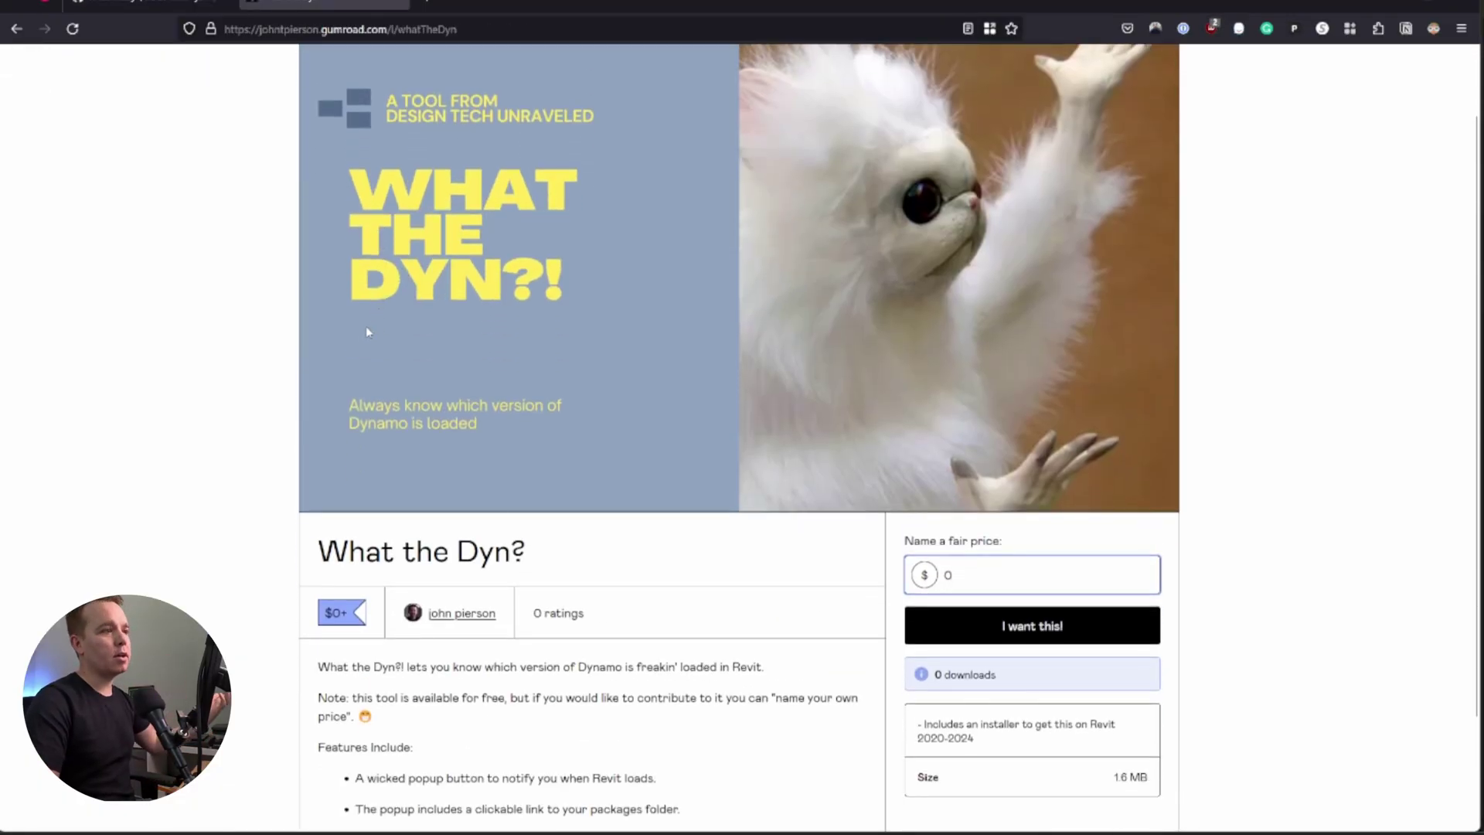
{"action": "scroll", "coordinate": [367, 331], "scroll_direction": "down", "scroll_amount": 2}
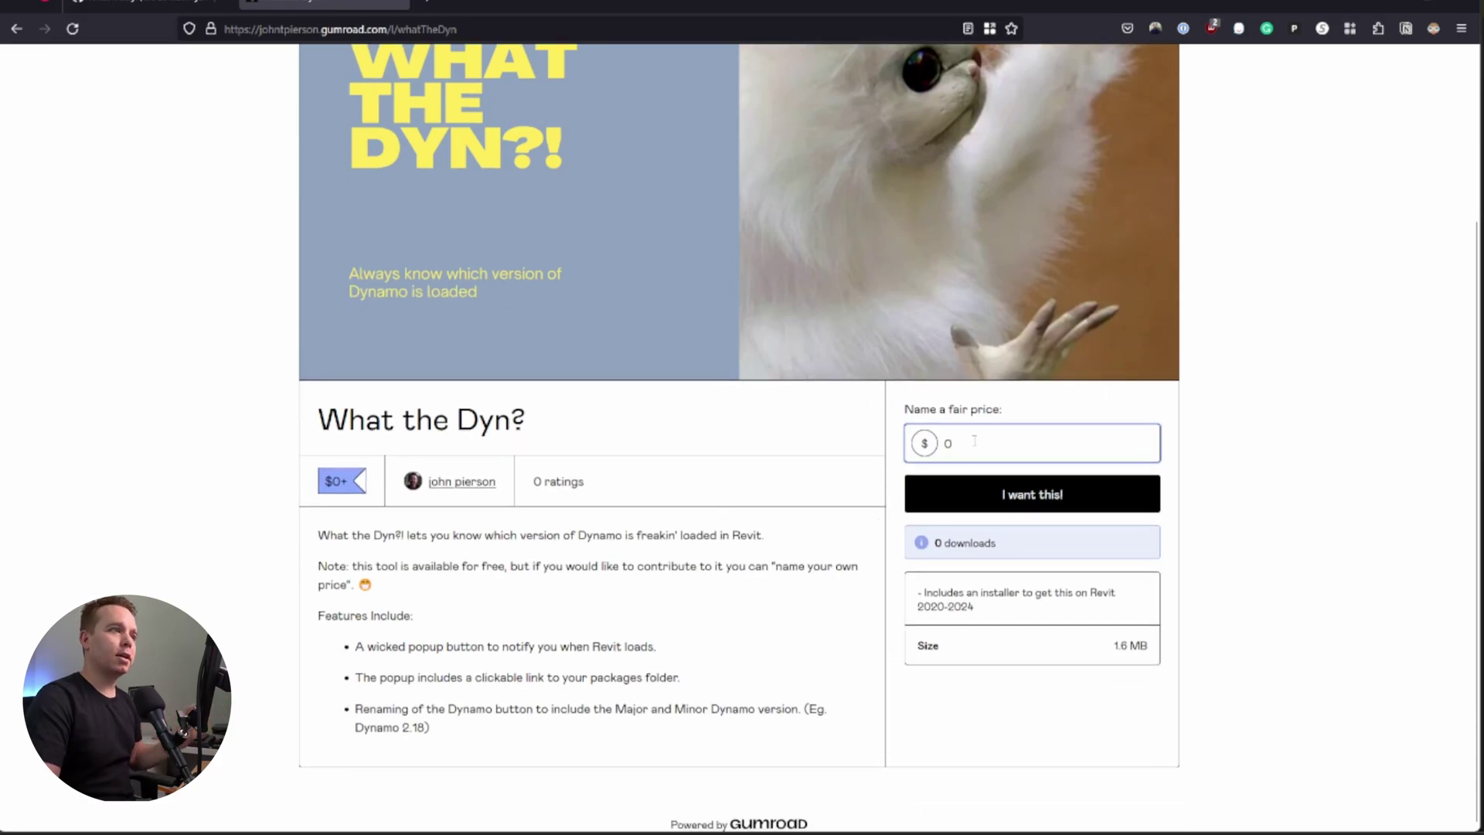
{"action": "left_click", "coordinate": [993, 497]}
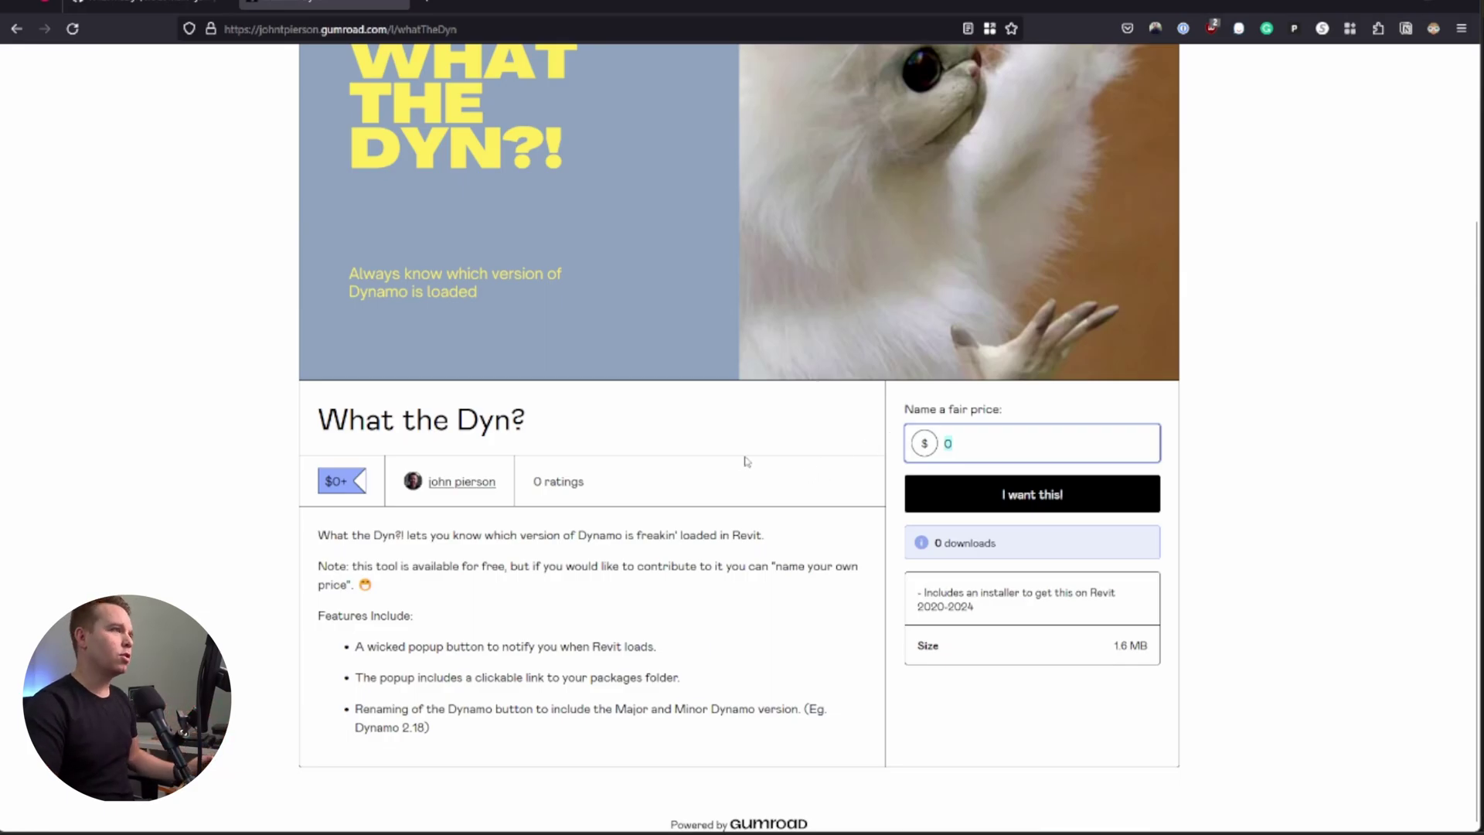
Return to the WhatTheDyn repository home page on GitHub and star it.
{"action": "left_click", "coordinate": [217, 6]}
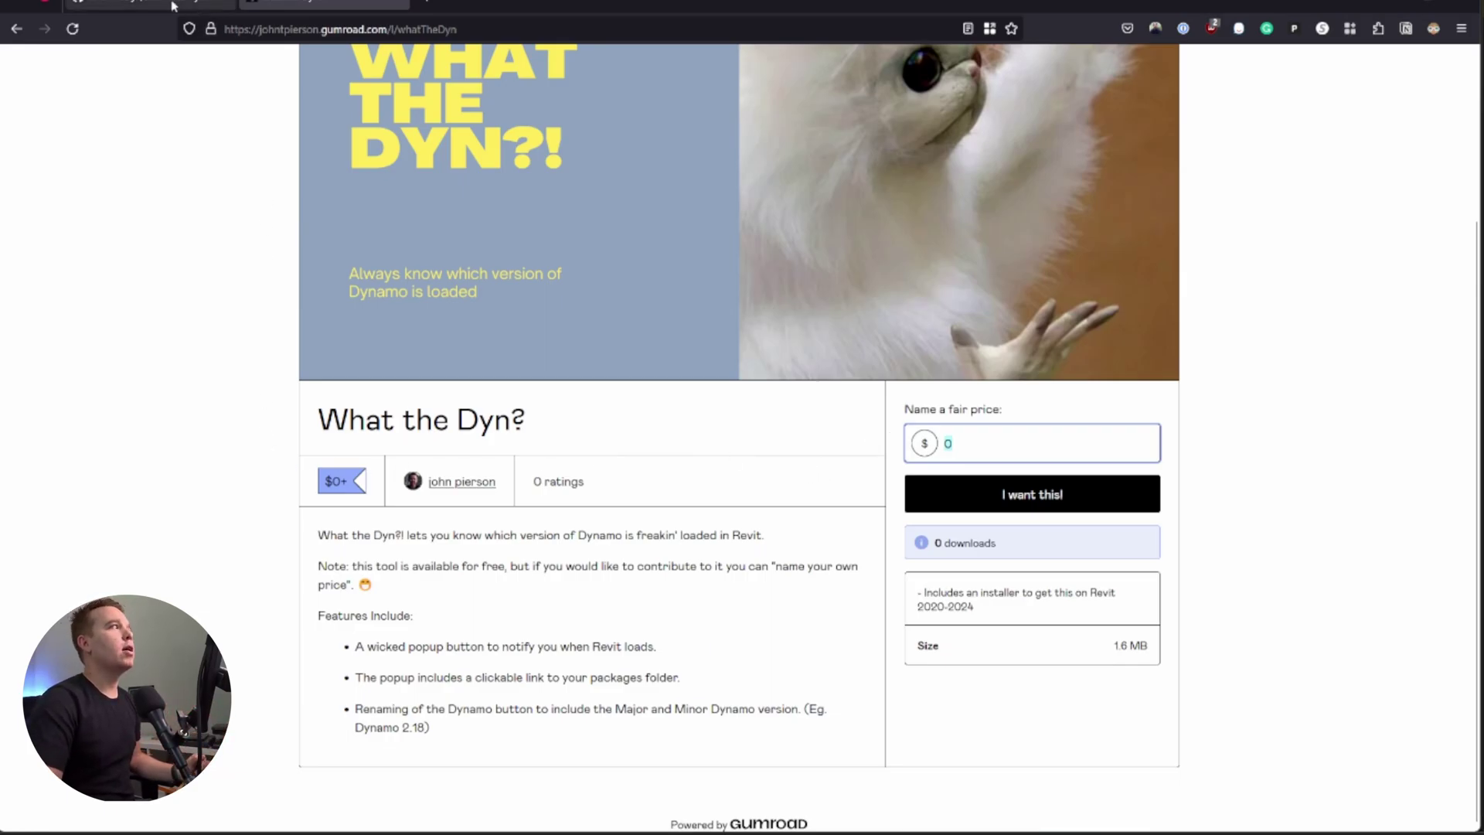
{"action": "left_click", "coordinate": [171, 67]}
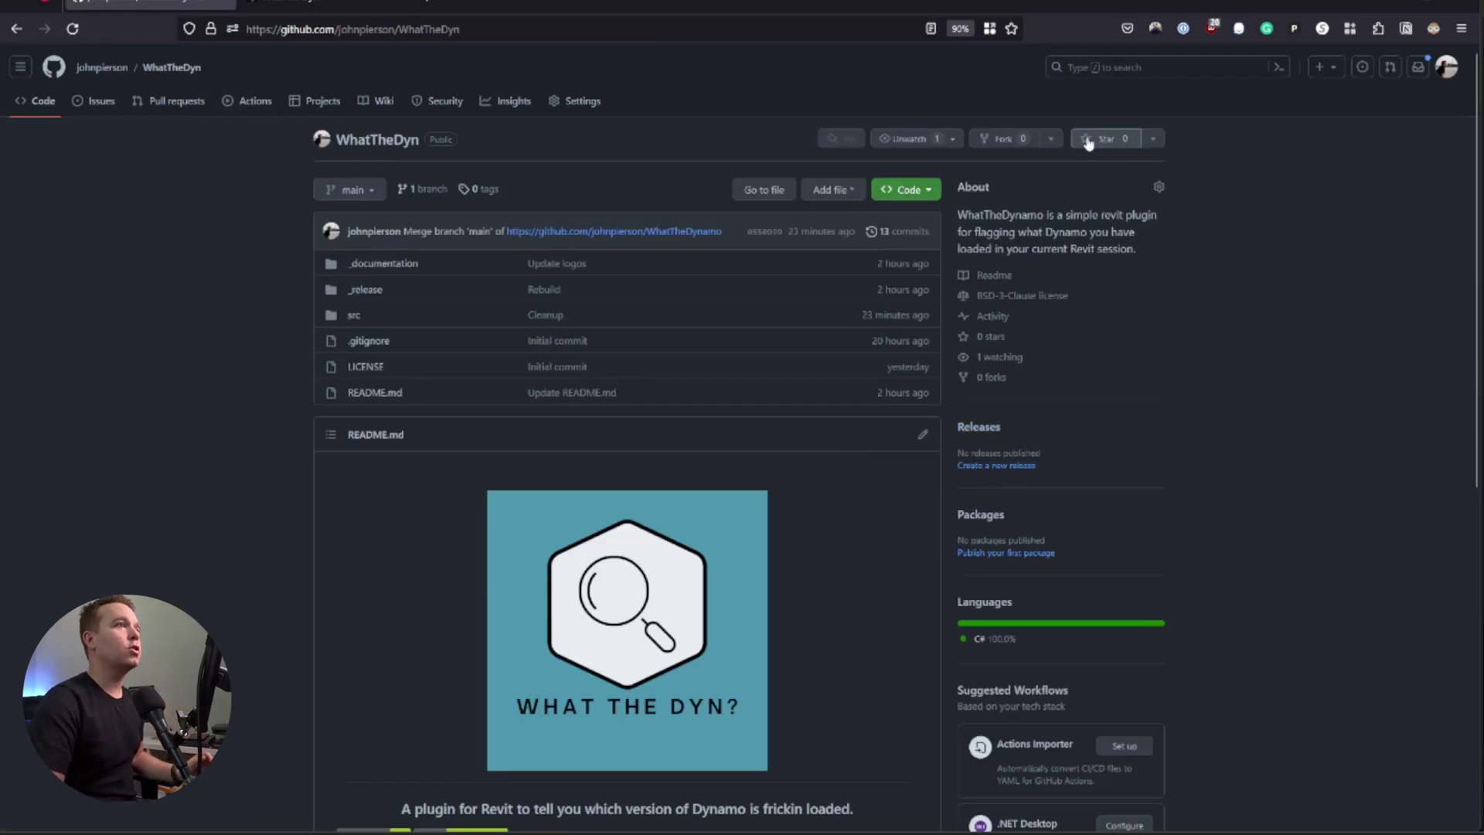
{"action": "left_click", "coordinate": [1106, 139]}
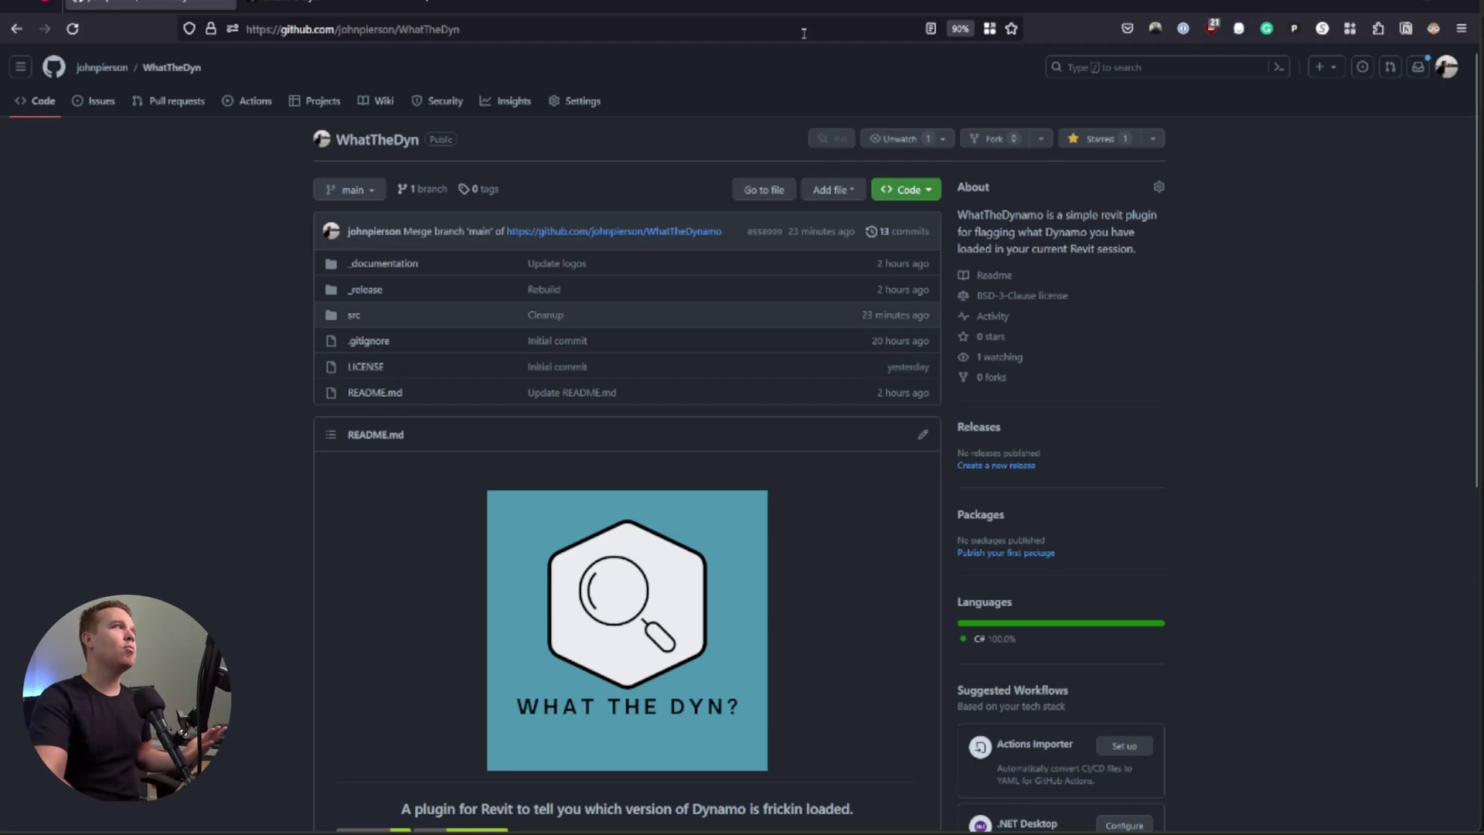
Search 'dynamo version masterlist' and open Design Tech Unraveled's Dynamo for Revit Version Masterlist.
{"action": "key", "text": "ctrl+t"}
{"action": "type", "text": "master"}
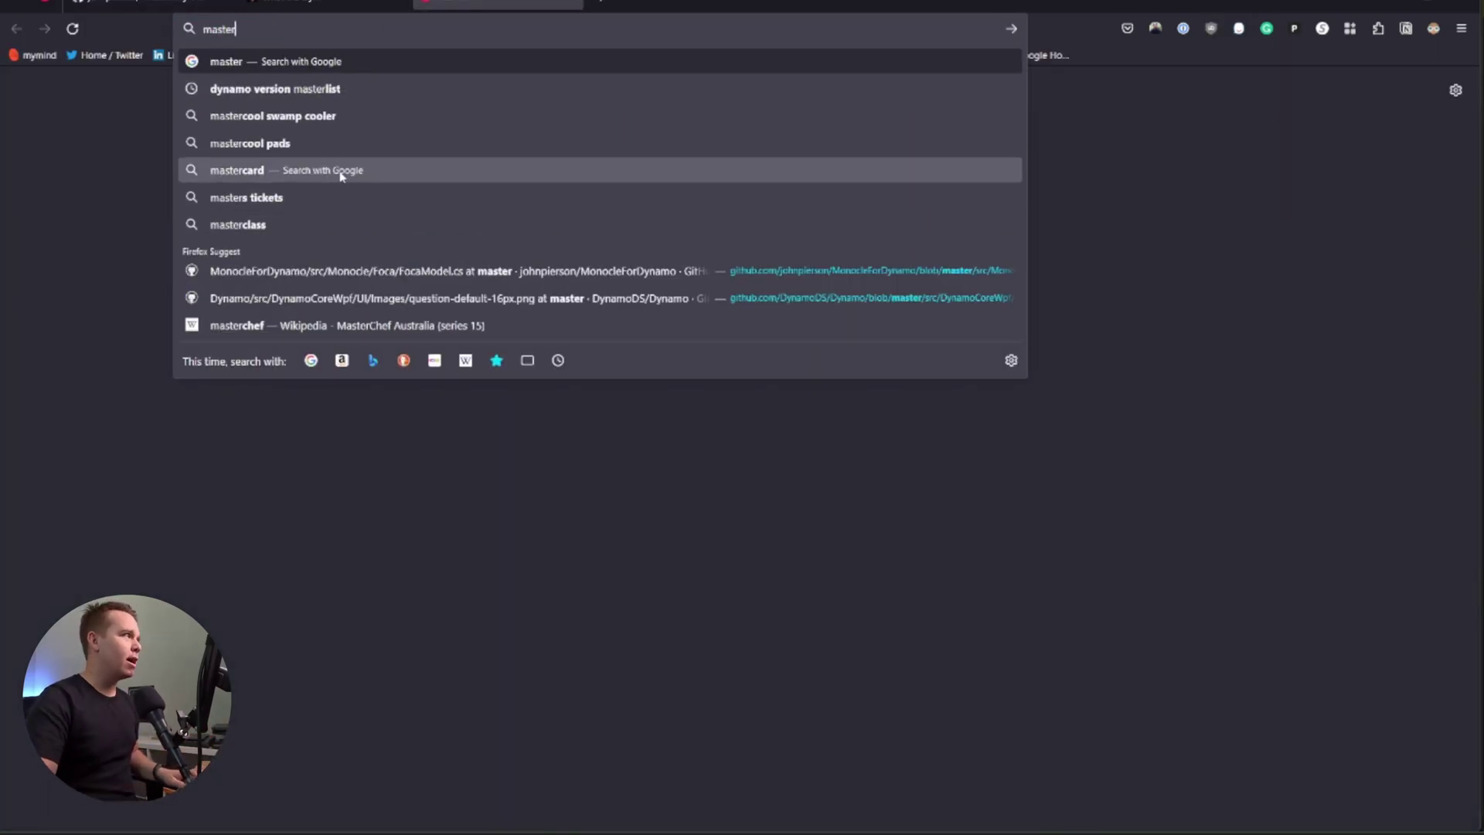
{"action": "left_click", "coordinate": [336, 89]}
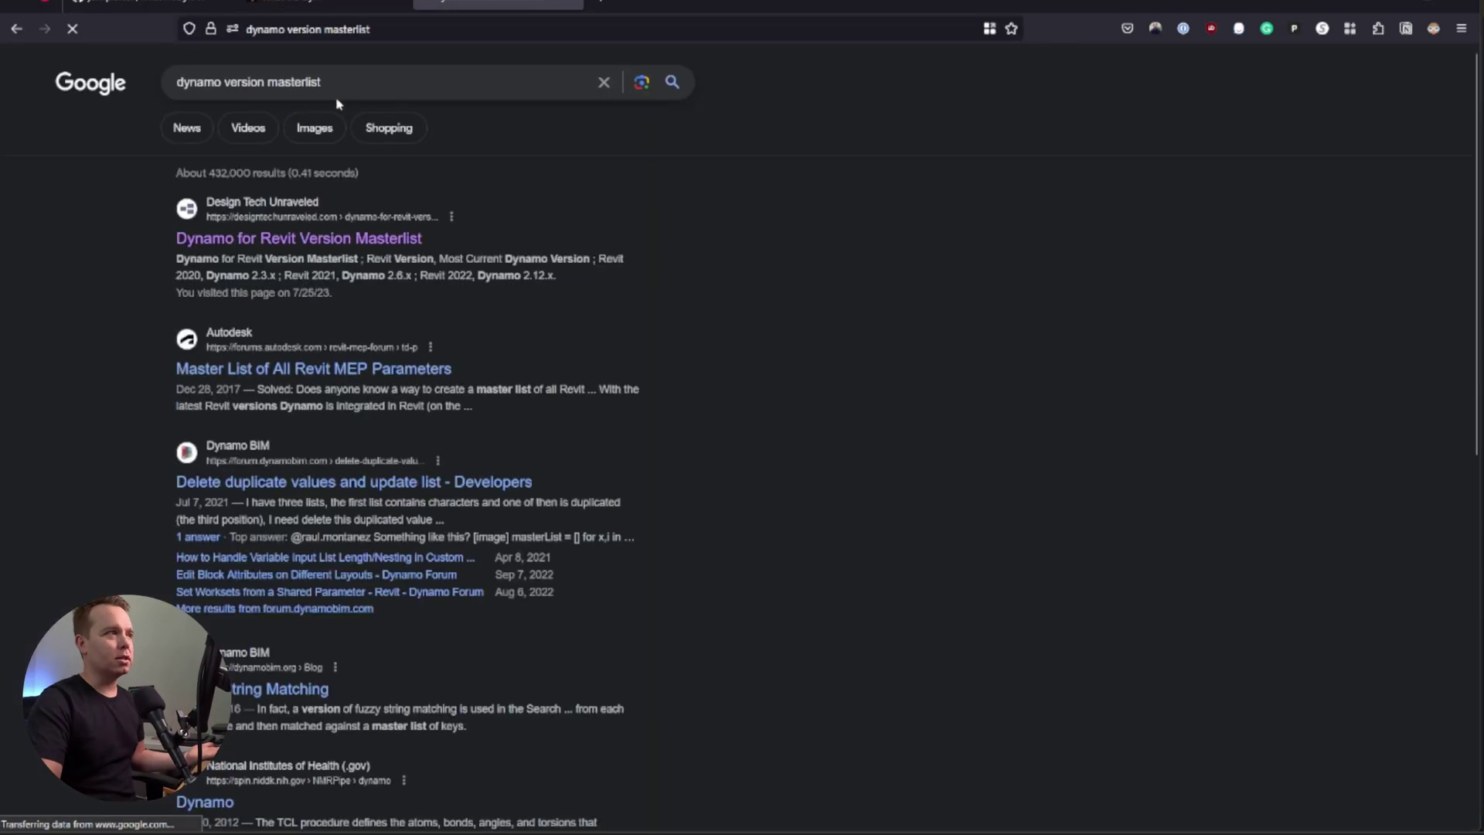
{"action": "left_click", "coordinate": [334, 237]}
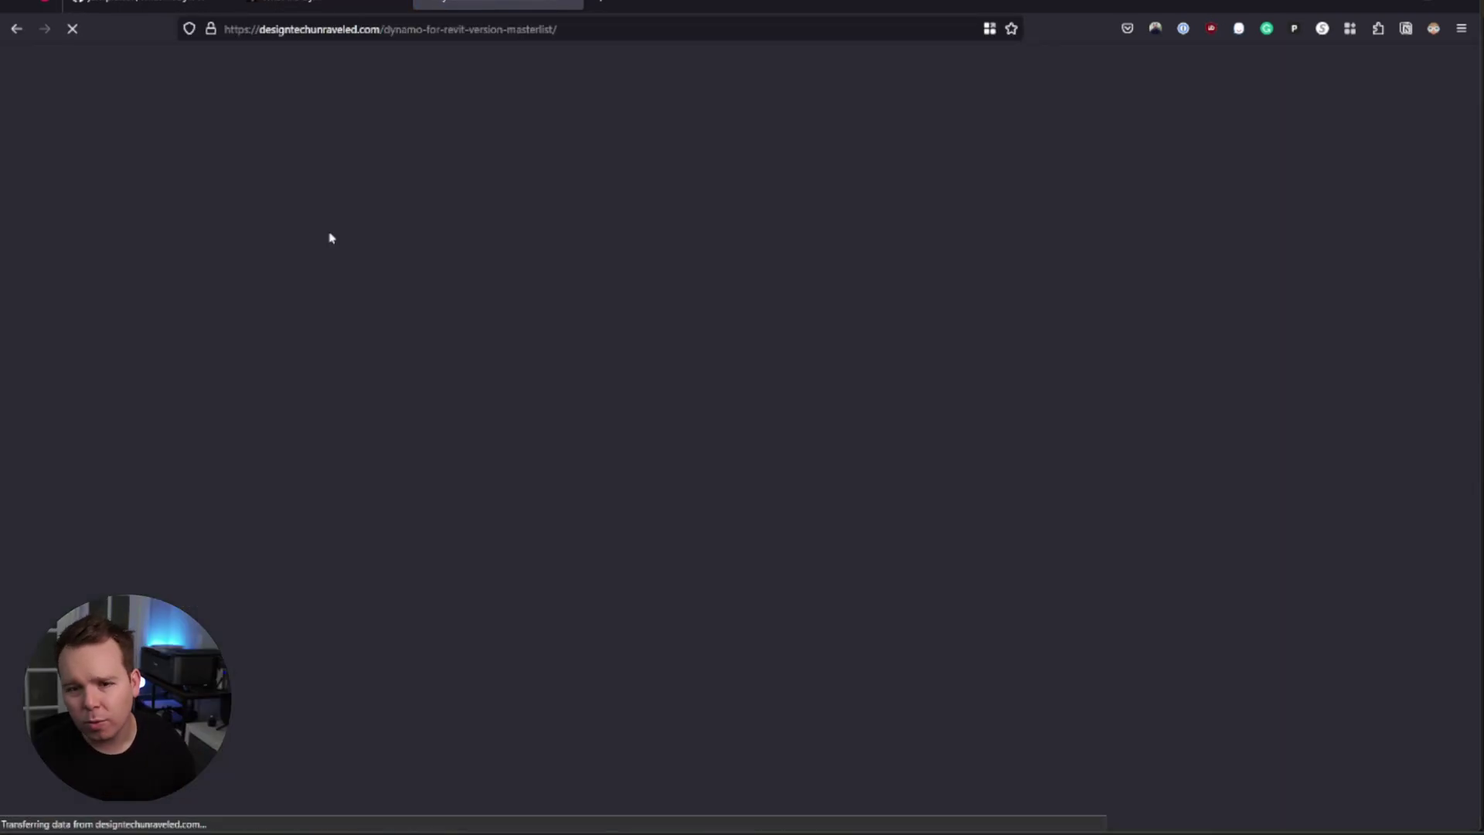
{"action": "scroll", "coordinate": [360, 224], "scroll_direction": "down", "scroll_amount": 1}
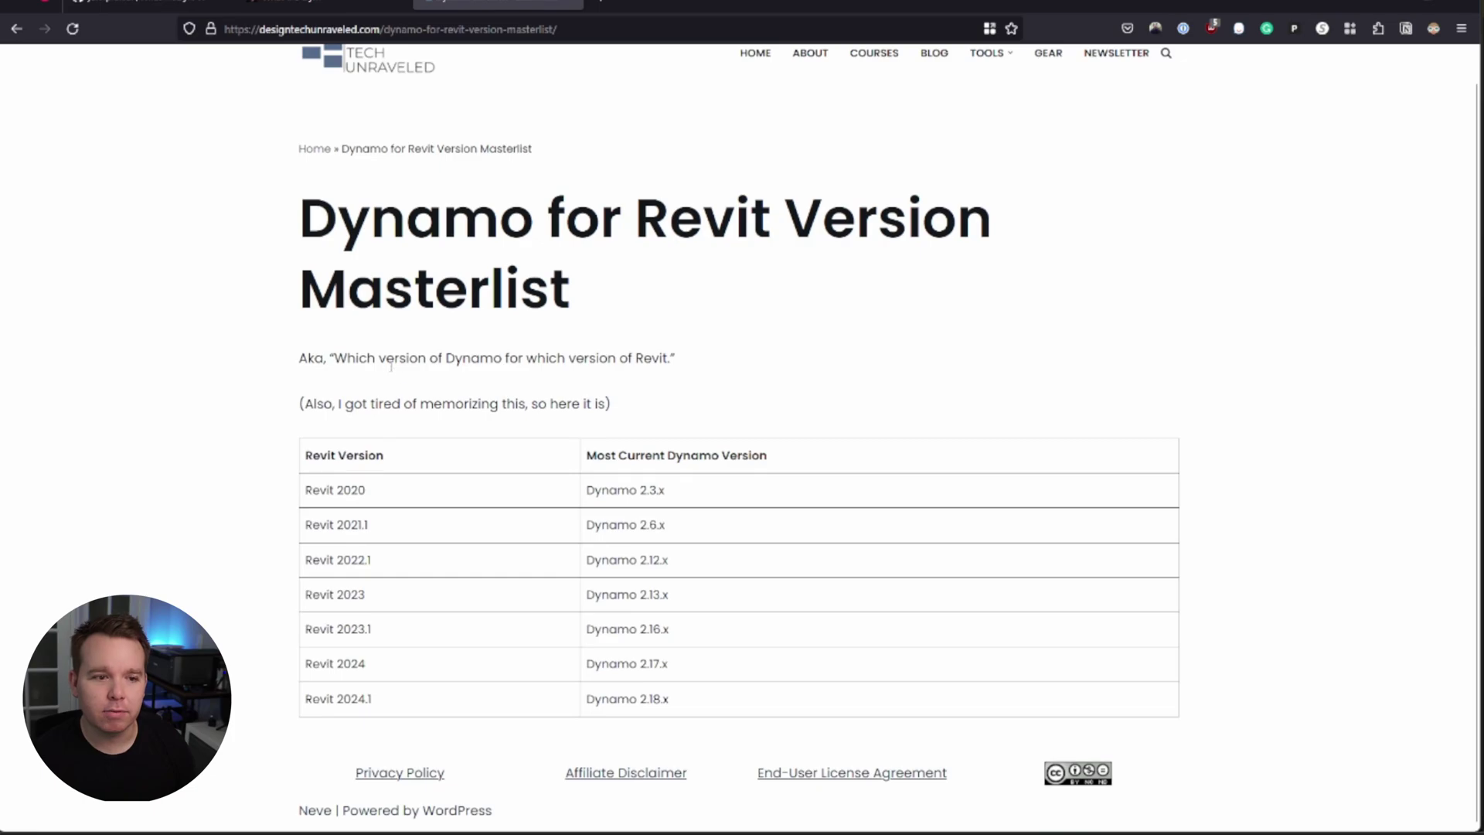